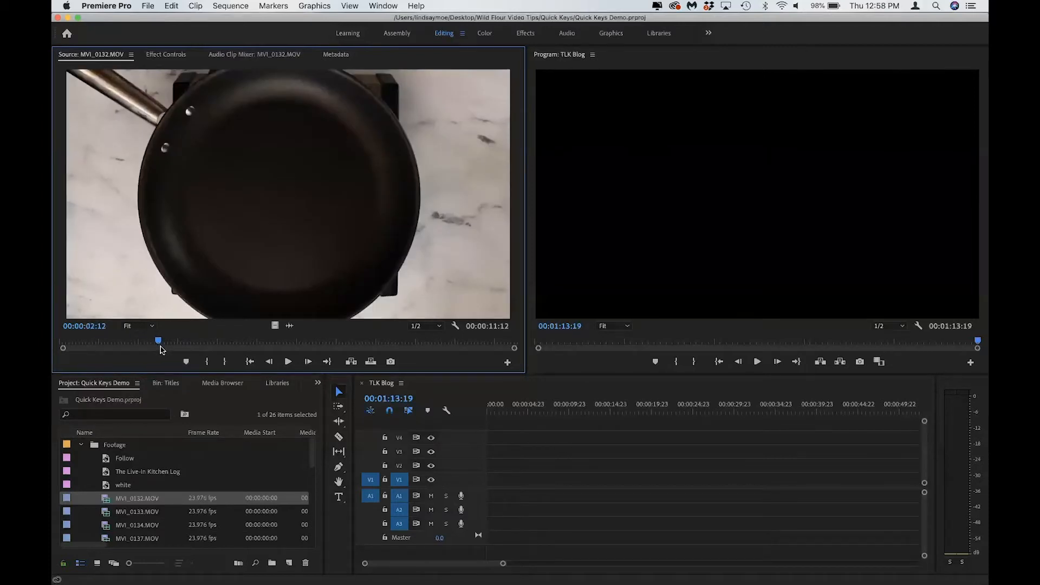
- Play MVI_0132.MOV forward in the source monitor, stop it, and play it in reverse
key(space)
key(k)
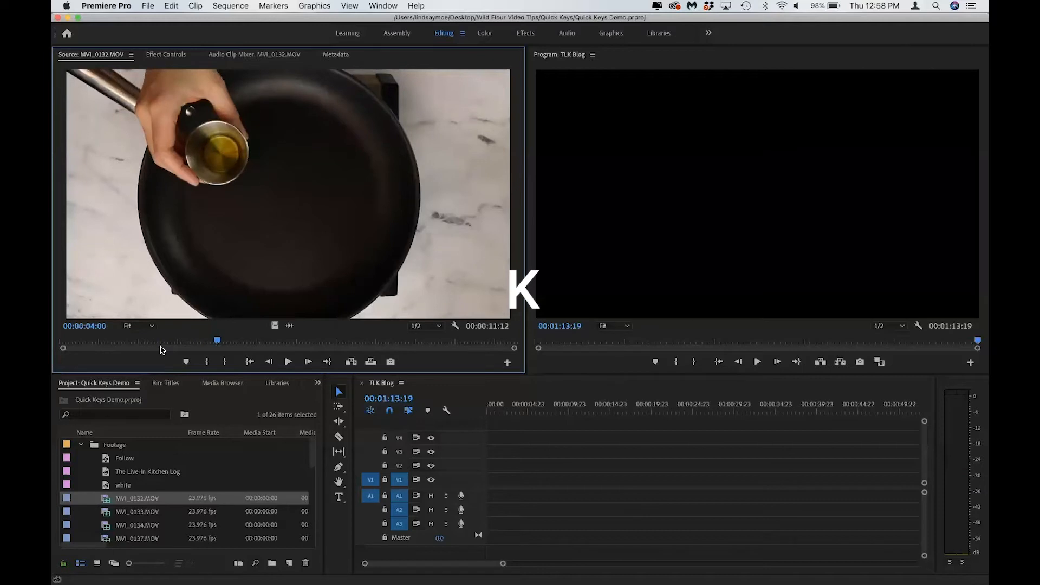
key(j)
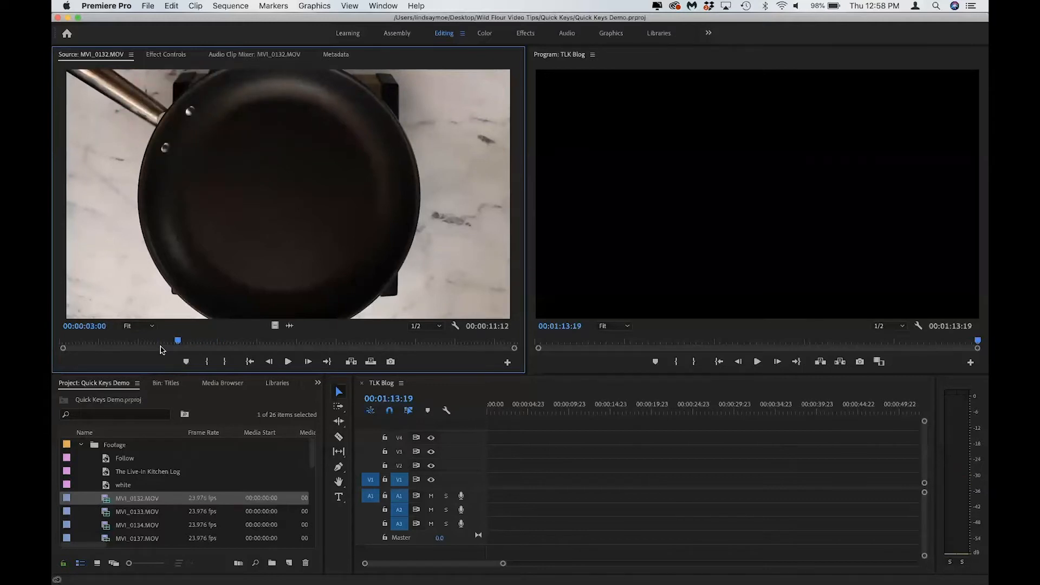
key(j)
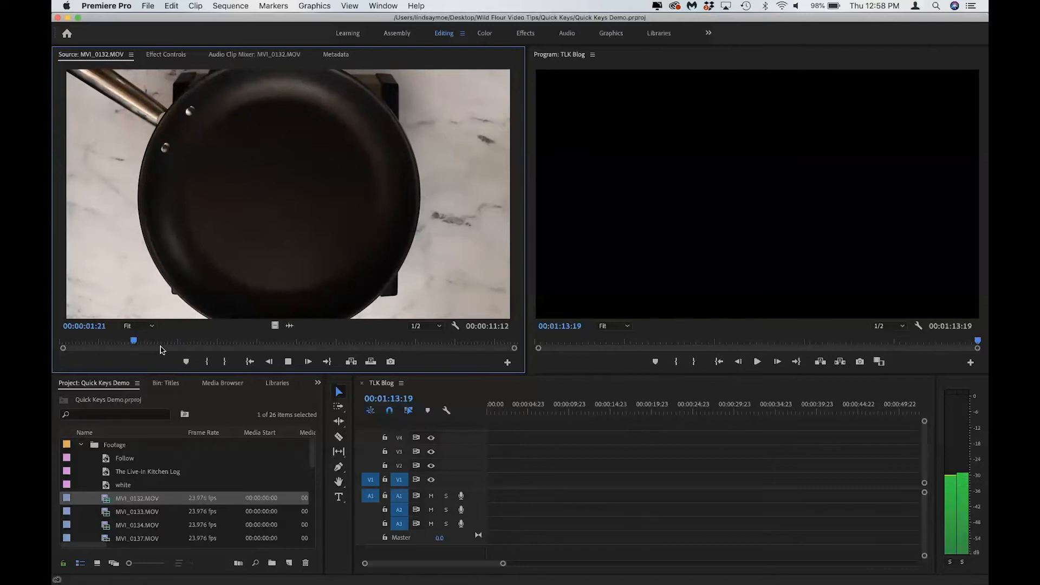
- Move the MVI_0132.MOV source playhead frame by frame to 00:00:03:13 and set the In point there
drag(193, 343, 198, 348)
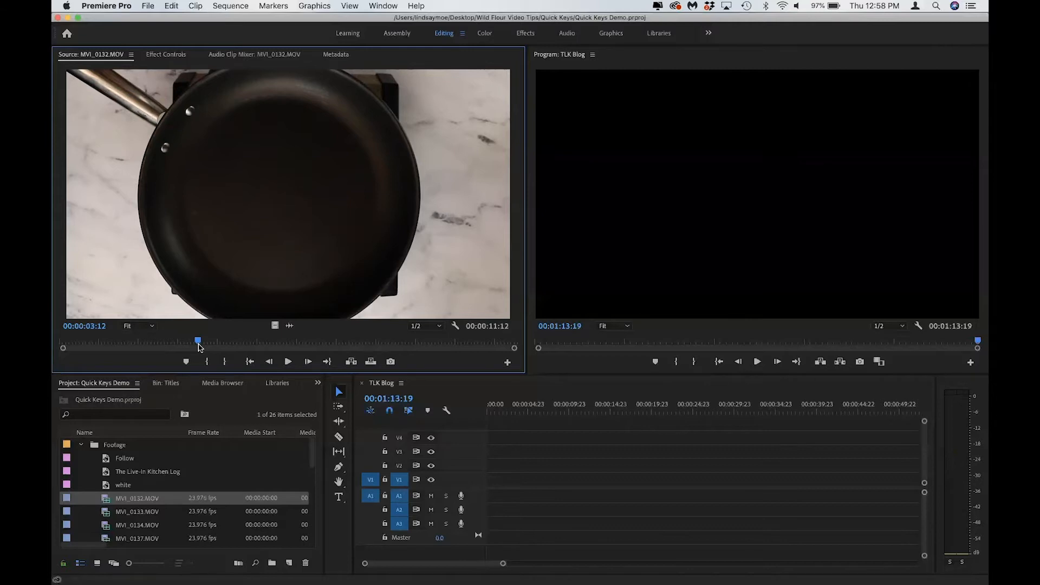
key(Right)
key(Right)
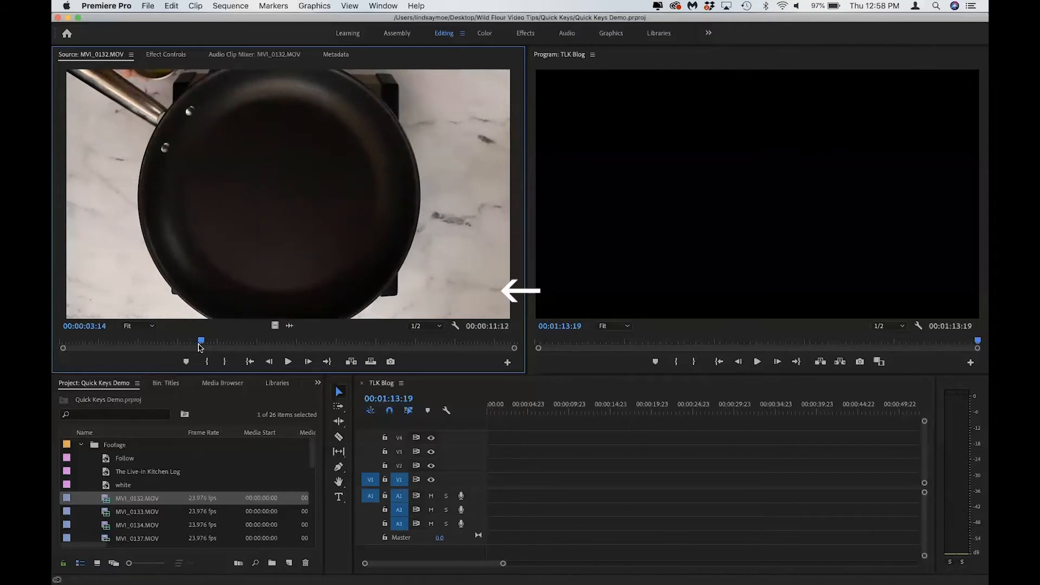
key(Left)
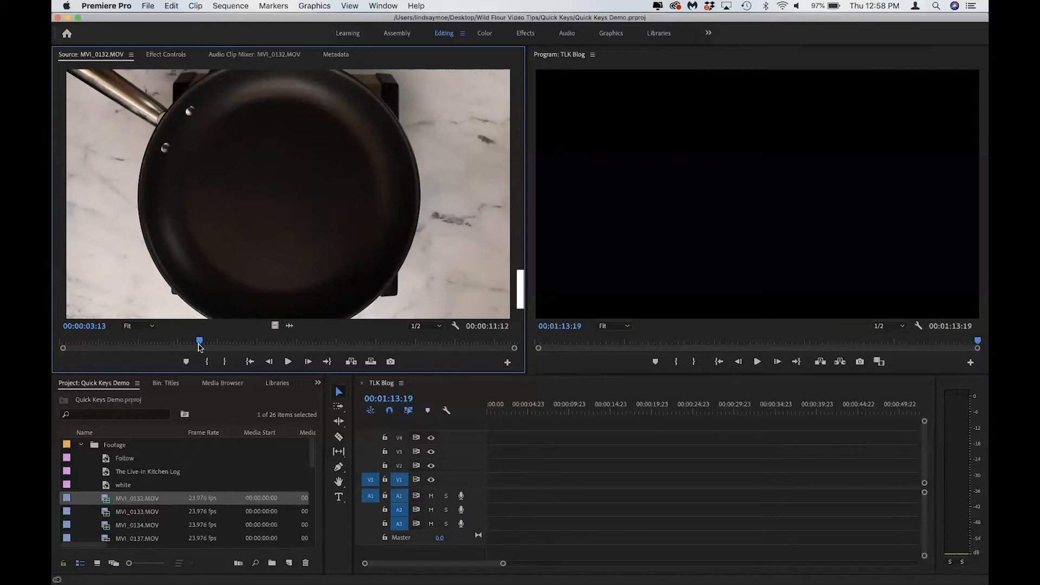
key(i)
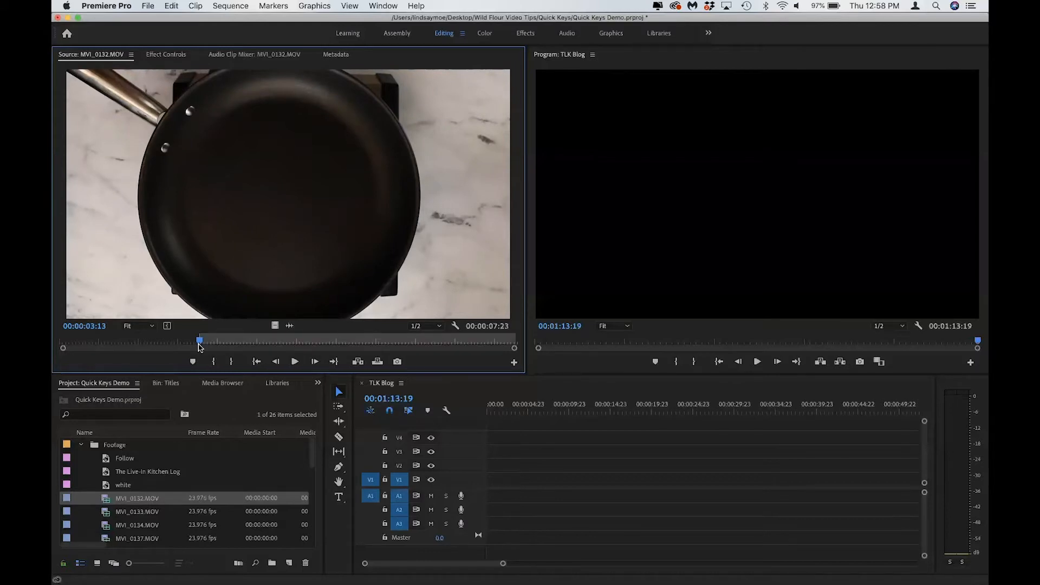
- Play MVI_0132.MOV until the hand has left the frame and set the Out point at 00:00:10:09
key(space)
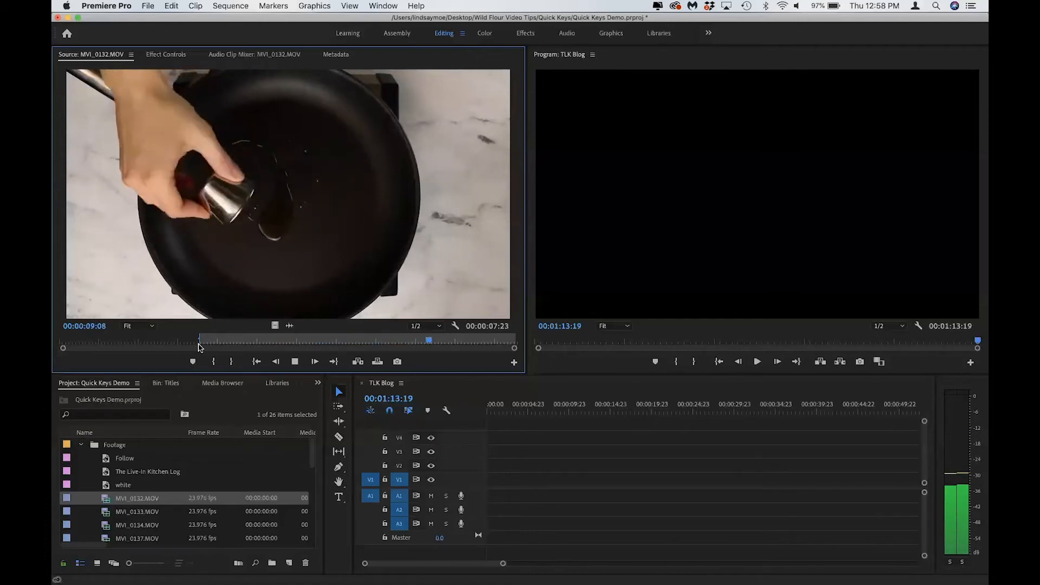
key(space)
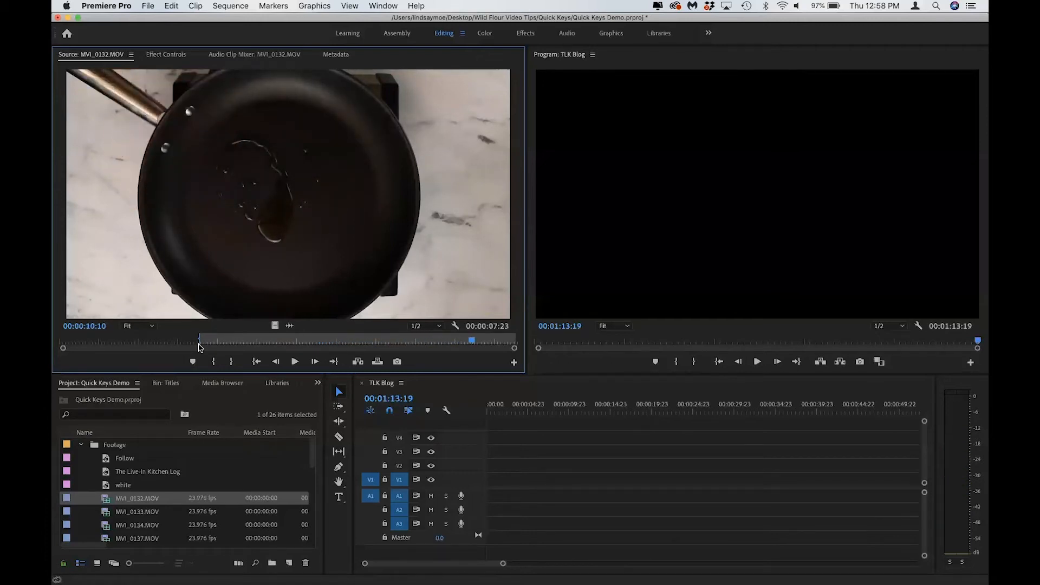
key(Left)
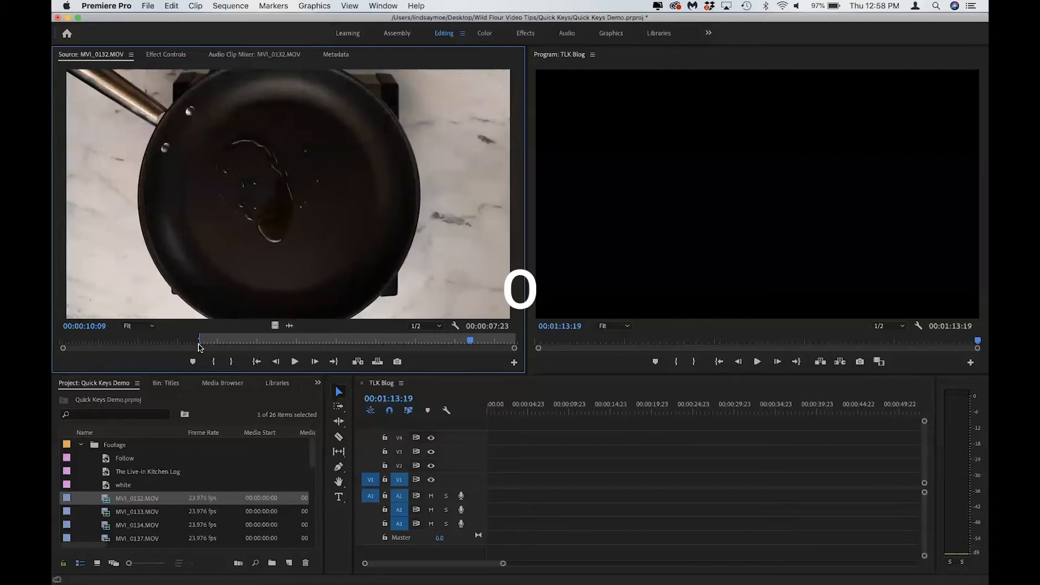
key(o)
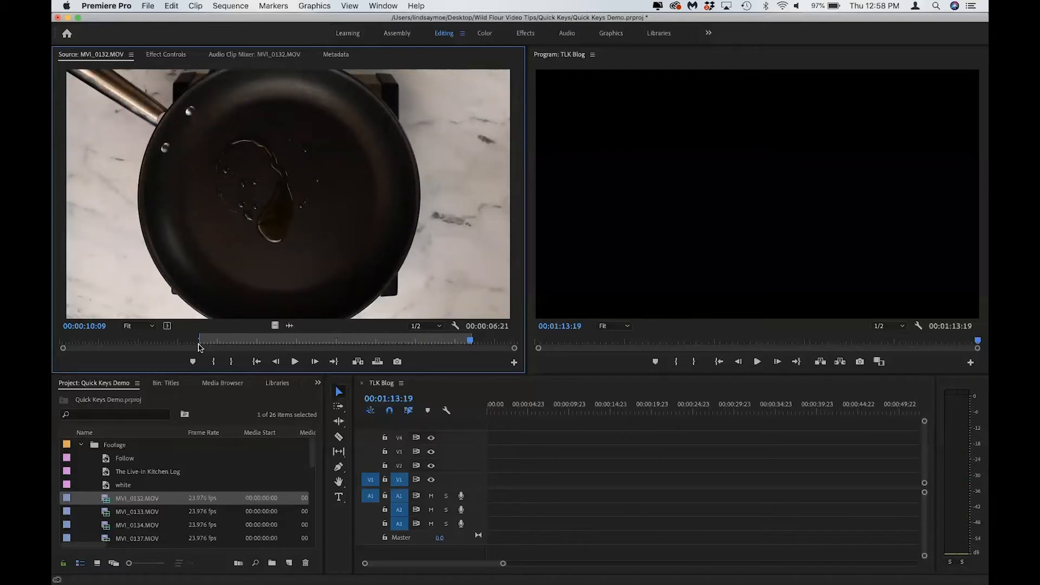
- Bring the TLK Blog sequence playhead to 00:00:00:00 at the start of the timeline
click(534, 410)
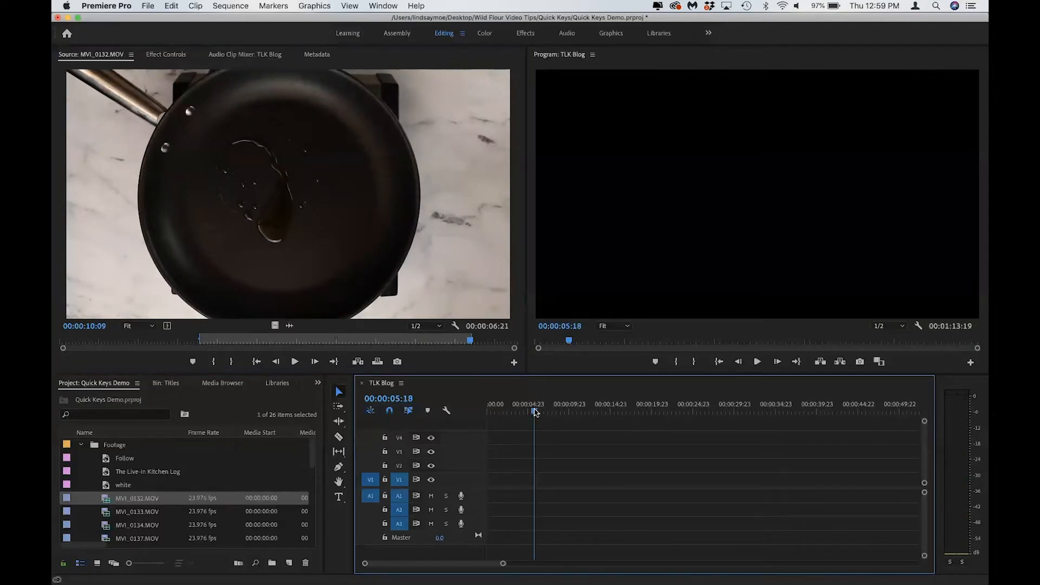
drag(535, 411, 560, 419)
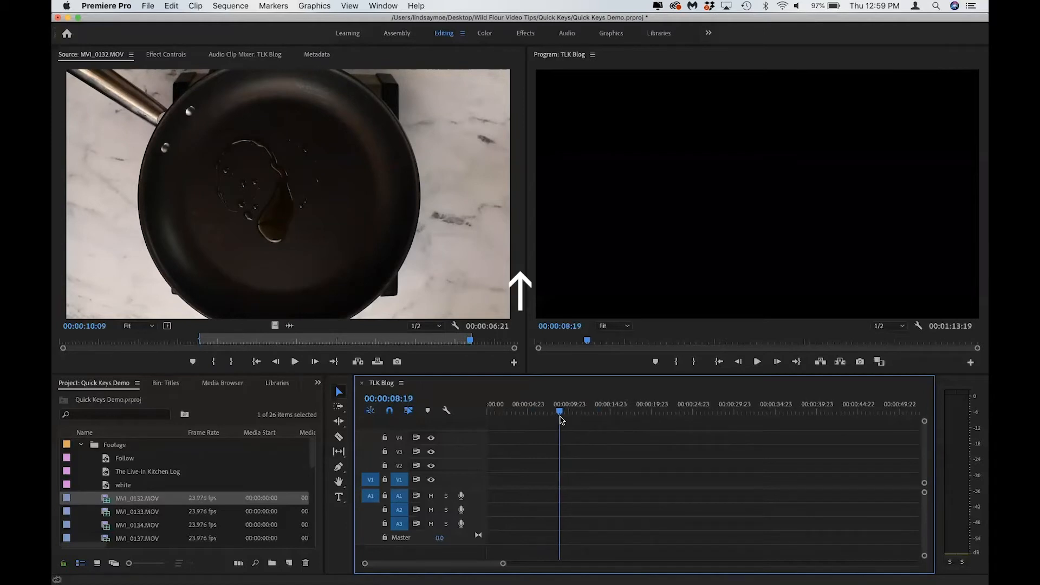
key(Up)
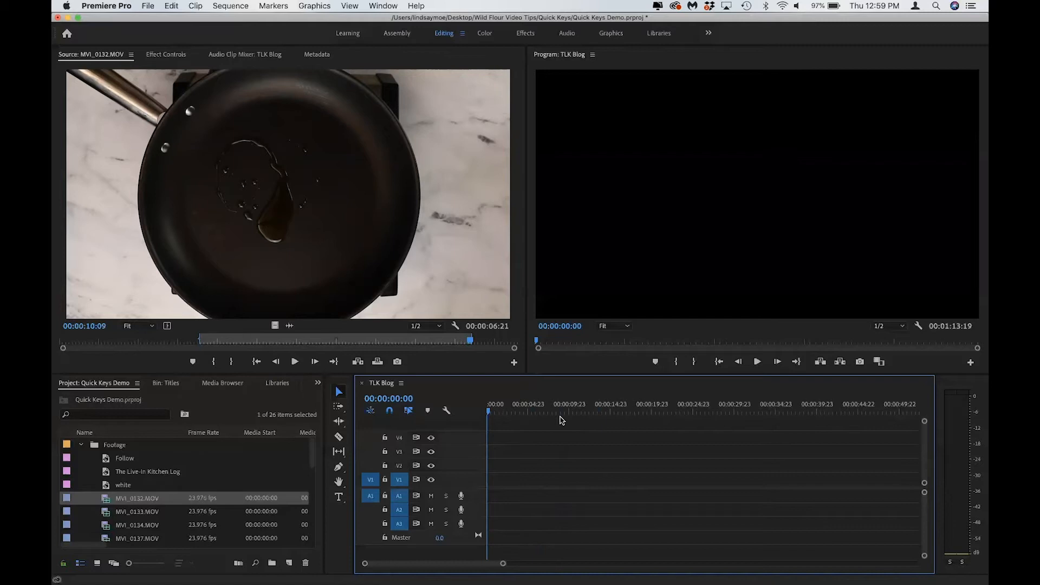
- Place the marked MVI_0132.MOV range with its audio at the sequence start, and undo that placement
click(449, 266)
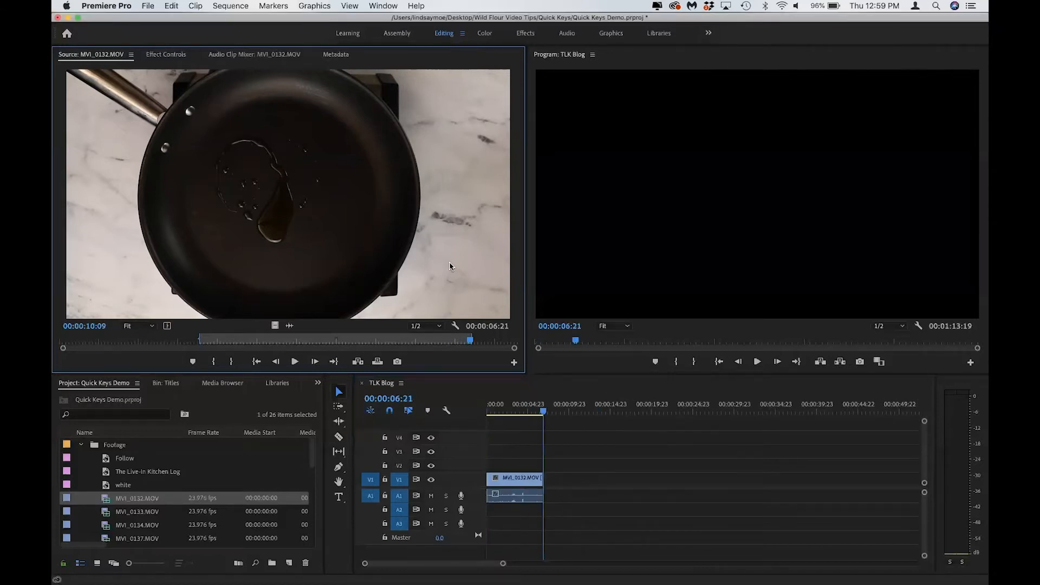
key(super+z)
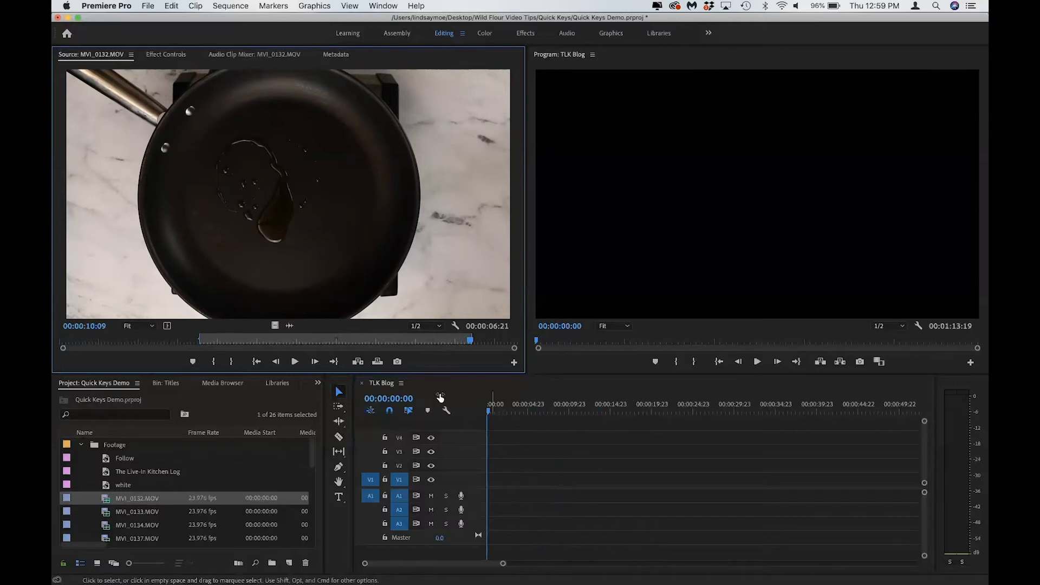
- Lock audio track A1 and overwrite only the video of the marked MVI_0132.MOV range onto V1 at the sequence start
click(385, 495)
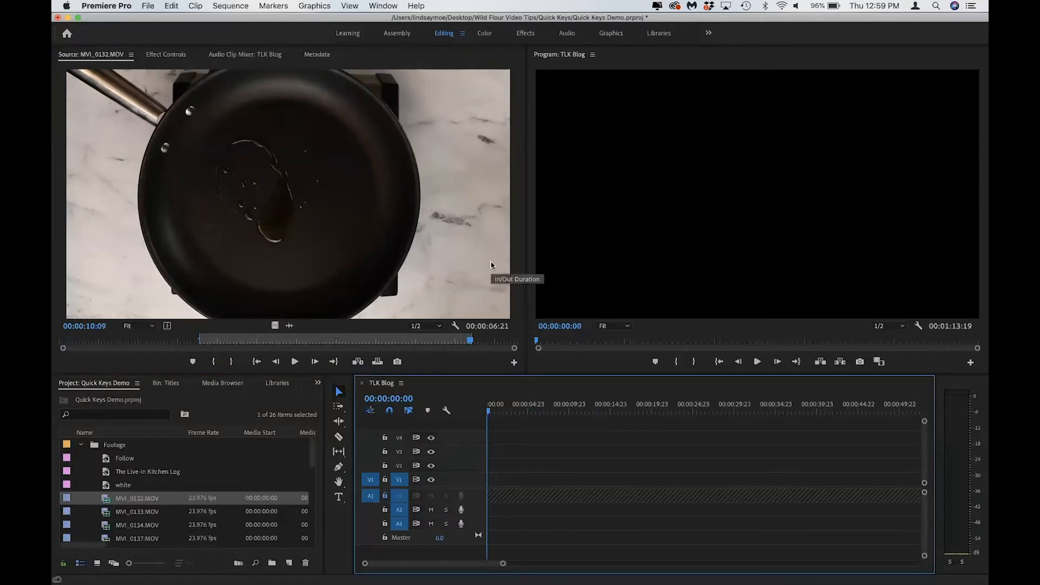
key(period)
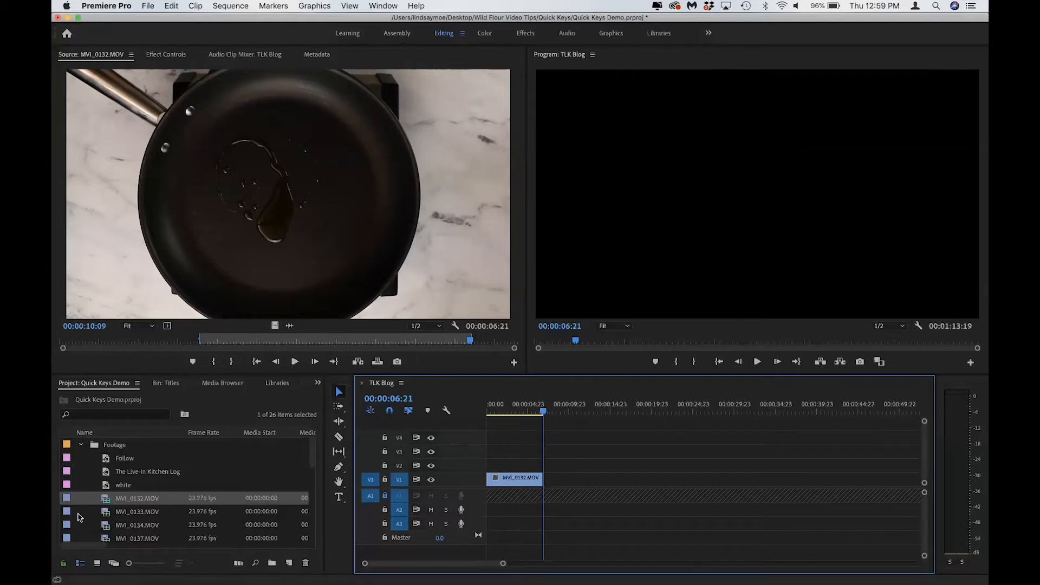
- Mark MVI_0133.MOV from 00:00:06:06 to 00:00:07:11 and overwrite that range onto V1 right behind the first clip
double_click(106, 512)
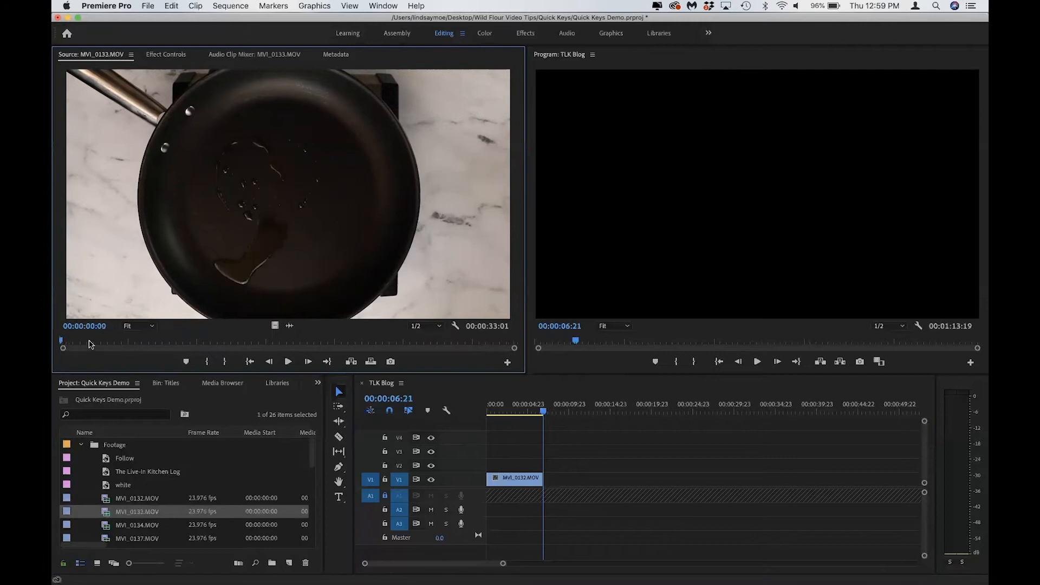
mouse_move(144, 345)
mouse_down()
mouse_move(162, 346)
mouse_move(145, 347)
mouse_up()
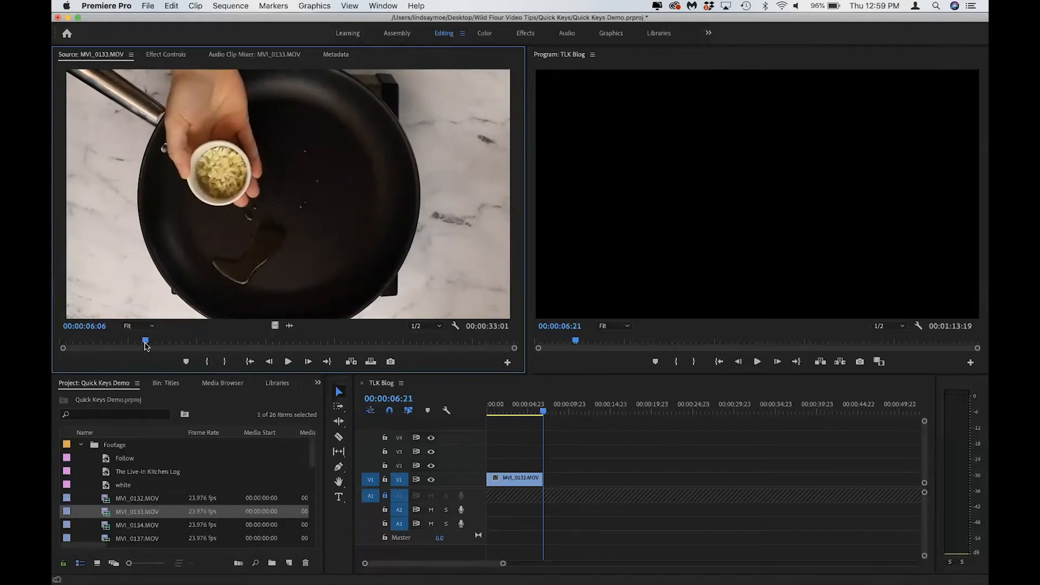
key(i)
key(space)
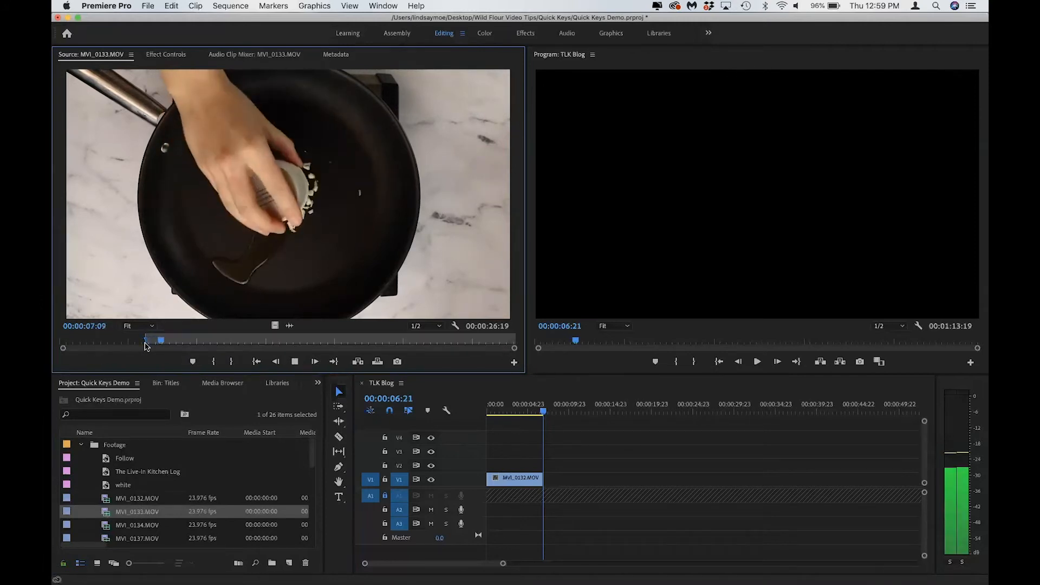
key(space)
key(o)
key(period)
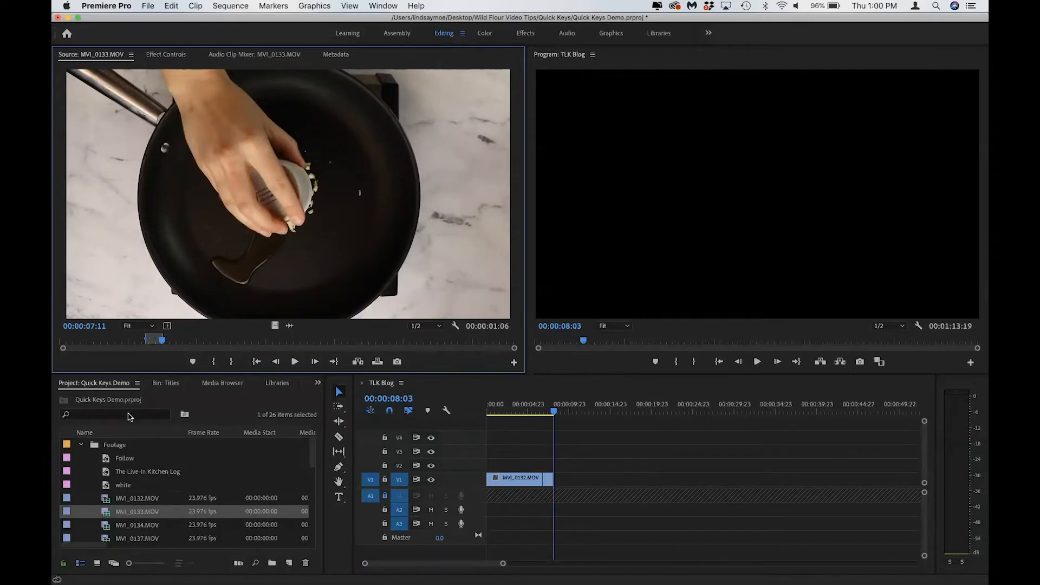
click(95, 447)
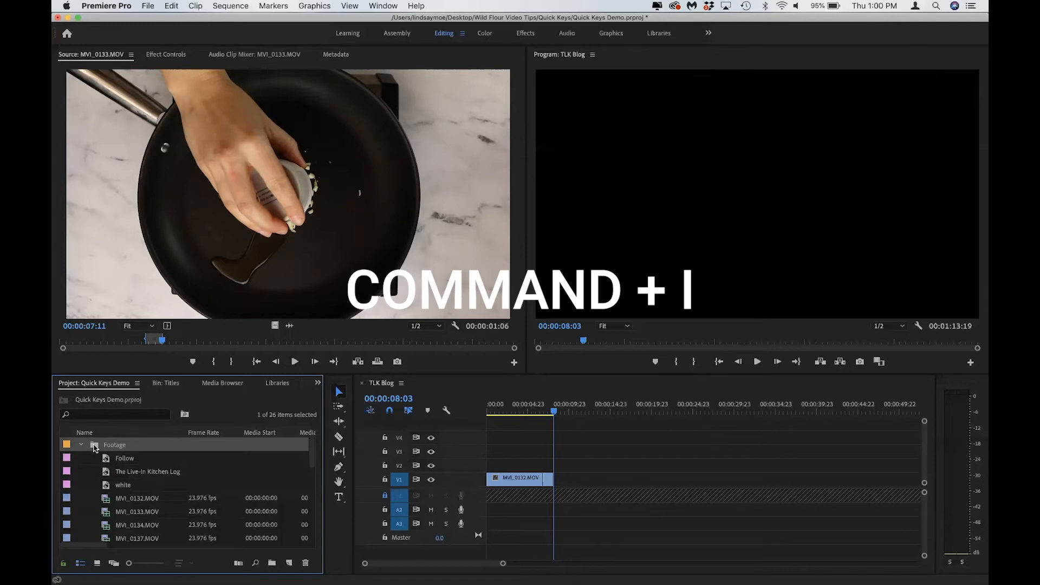
key(super+i)
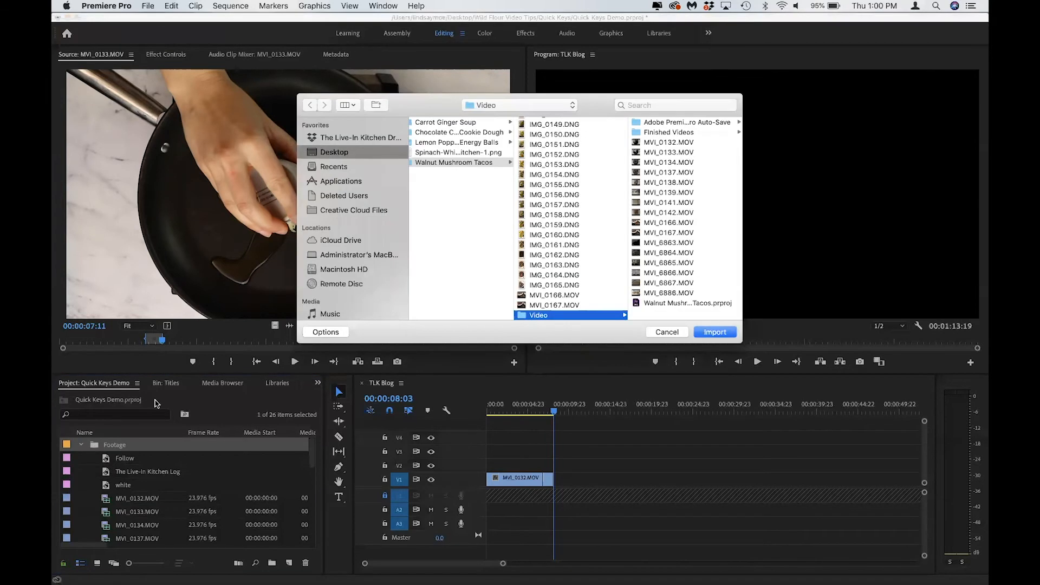
click(666, 331)
- Jump the sequence playhead back through the edit points to the start and forward again to the end of the last clip
click(554, 399)
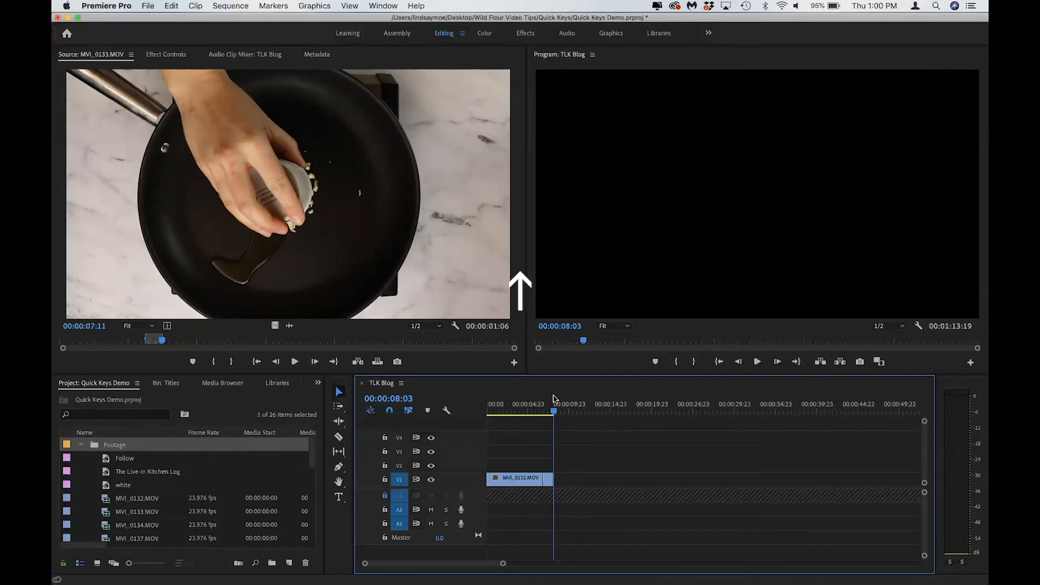
key(Up)
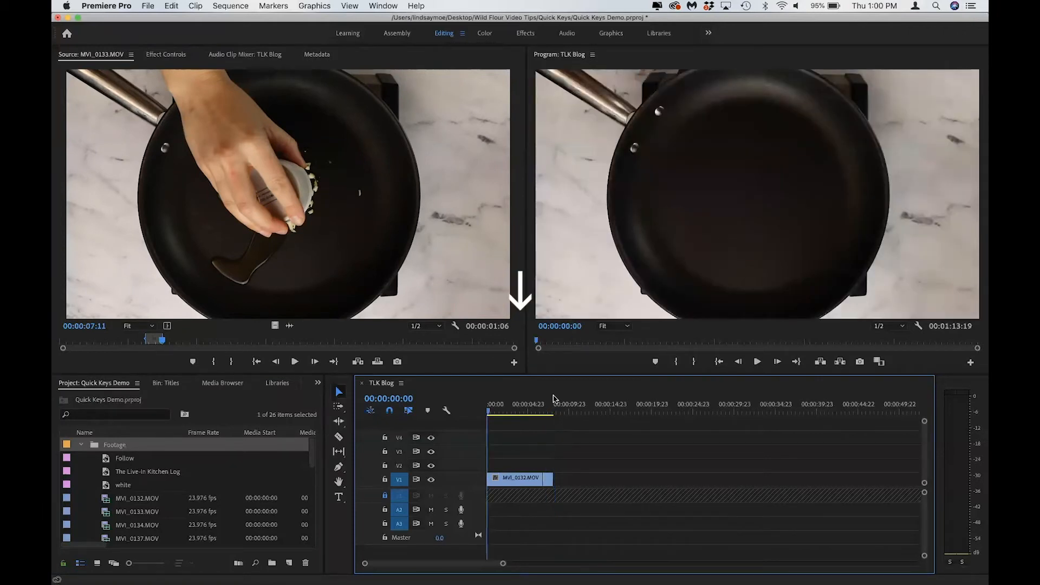
key(Down)
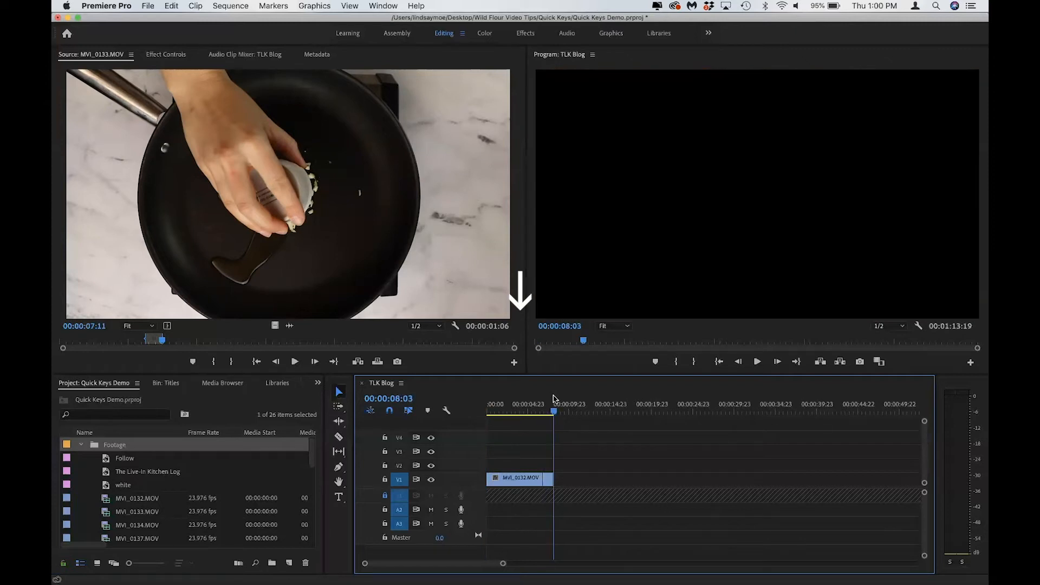
- Mark the stirring section of MVI_0133.MOV from 00:00:20:18 to 00:00:23:05 and overwrite it onto V1 at the end of the sequence
drag(161, 340, 347, 333)
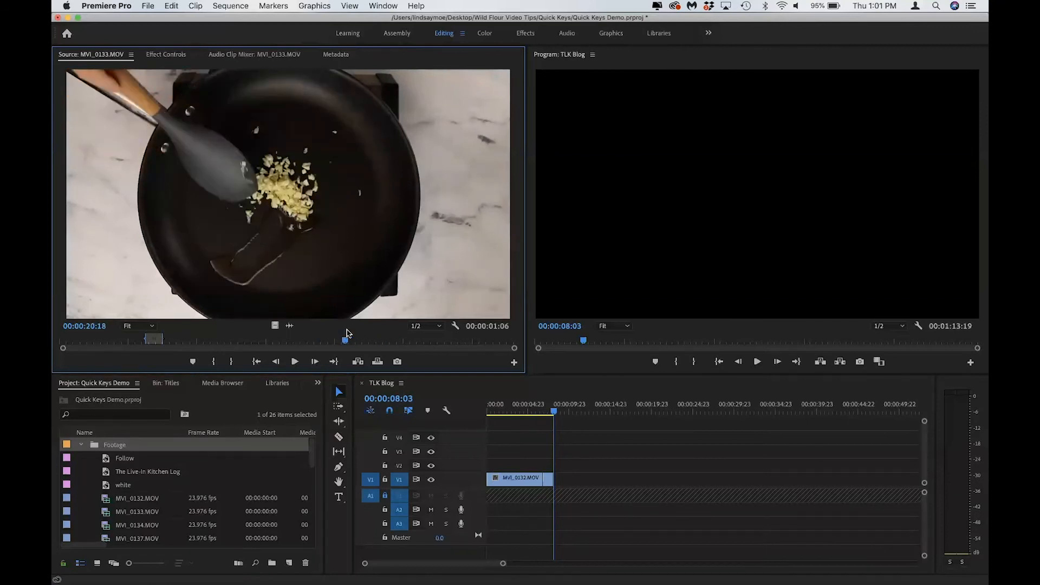
key(space)
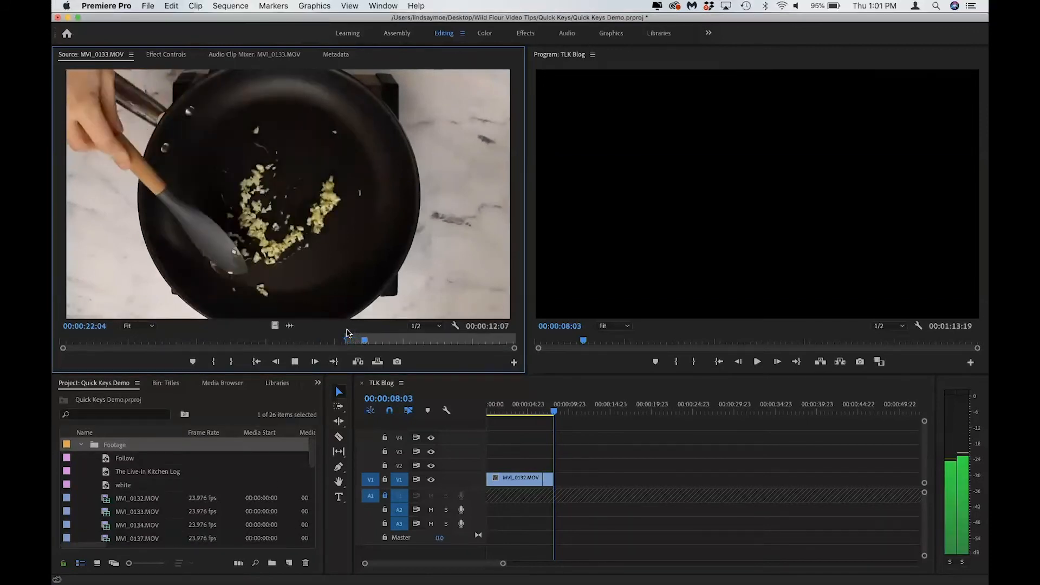
key(space)
key(o)
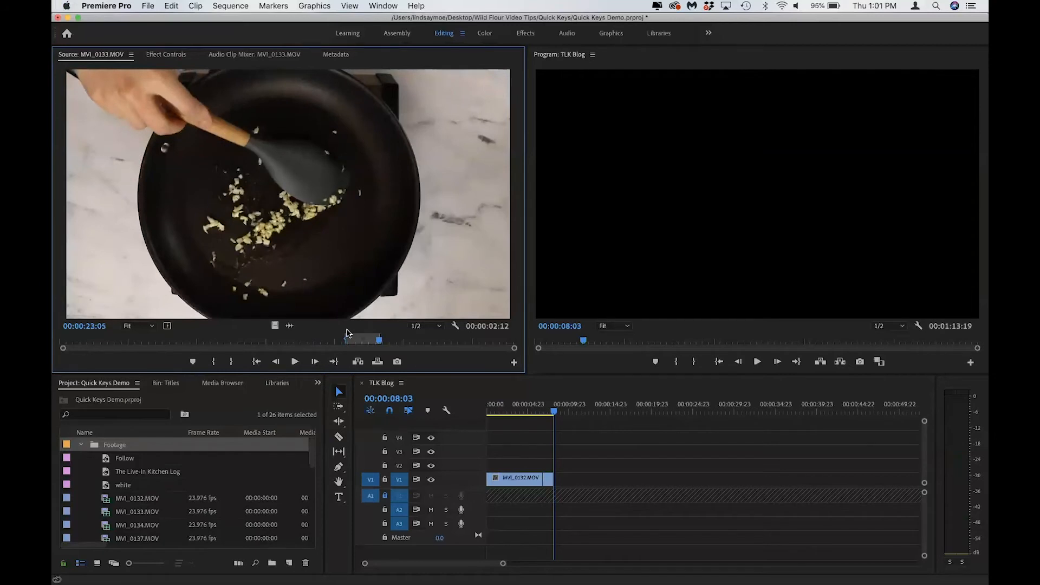
key(period)
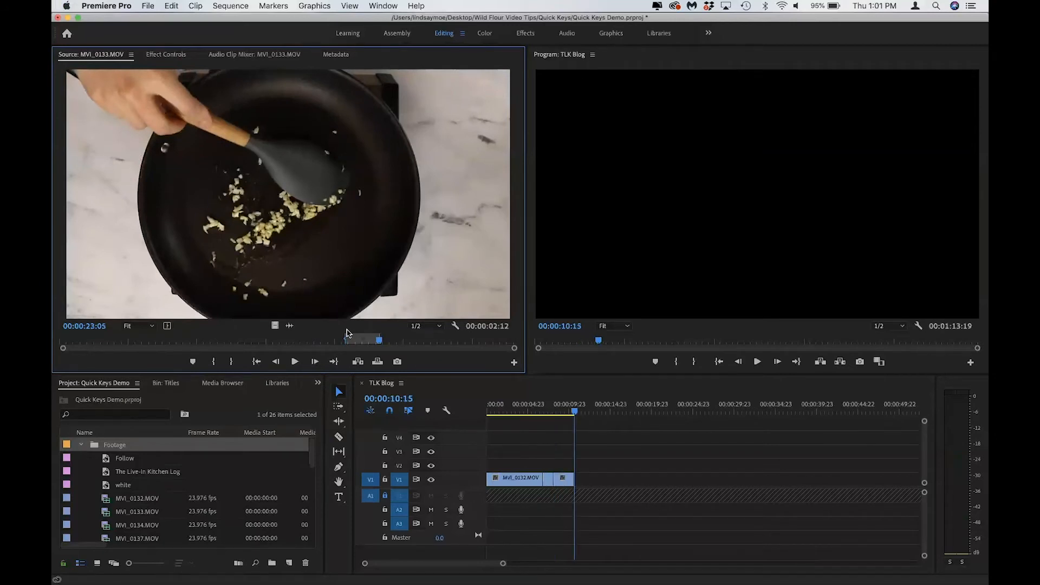
- Open MVI_0134.MOV, mark a 00:00:01:01 range of the onions being poured, and overwrite it onto V1 after the last clip
double_click(108, 525)
drag(80, 342, 226, 346)
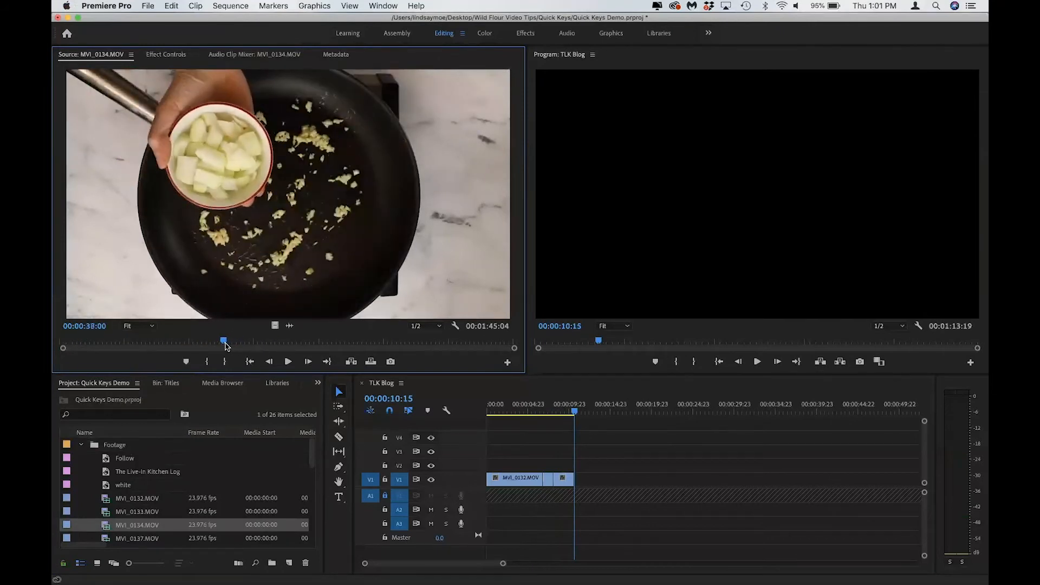
key(i)
key(space)
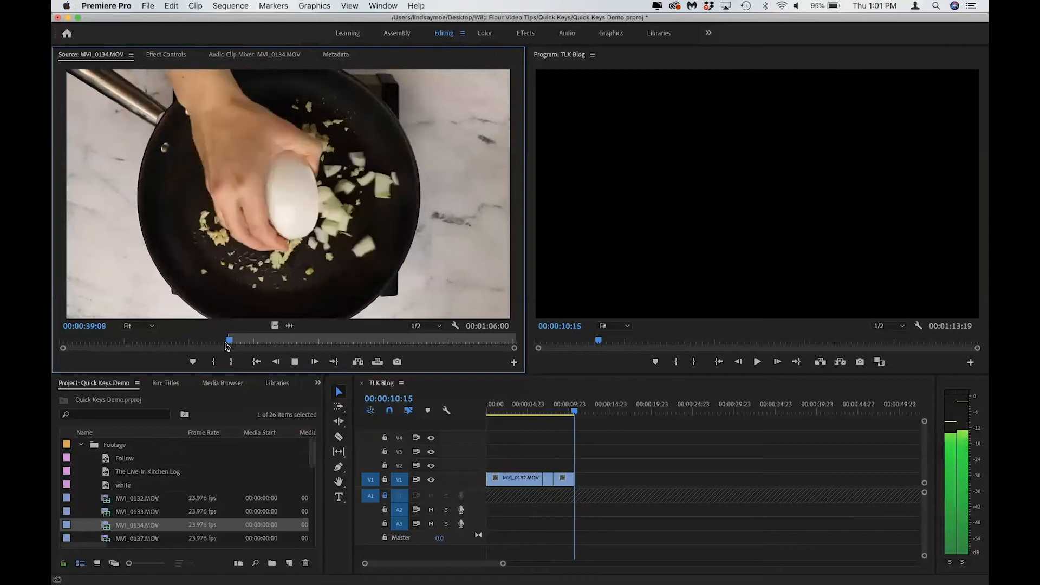
key(o)
key(period)
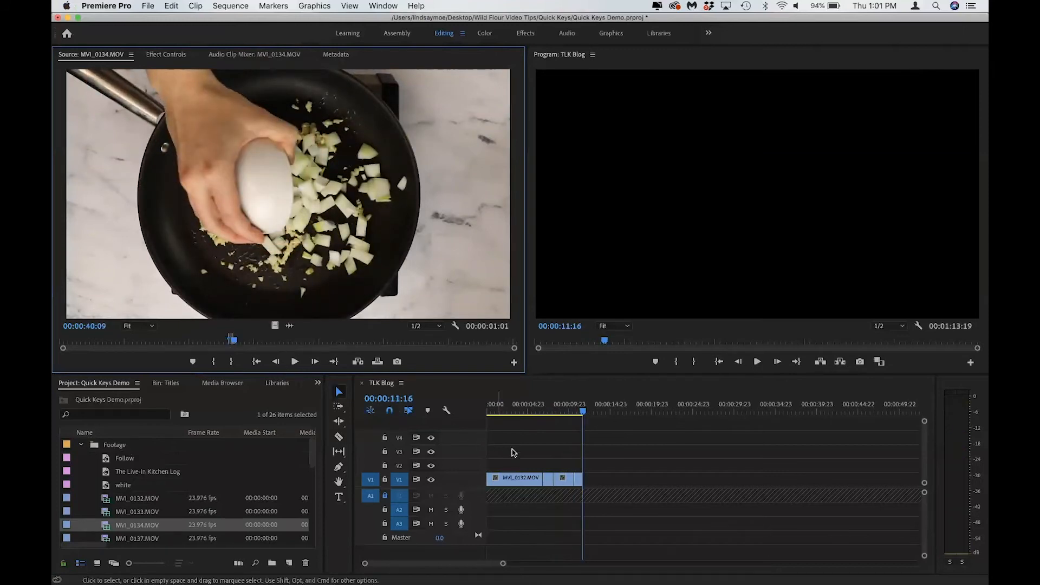
scroll(514, 452, up, 2)
scroll(514, 452, up, 2)
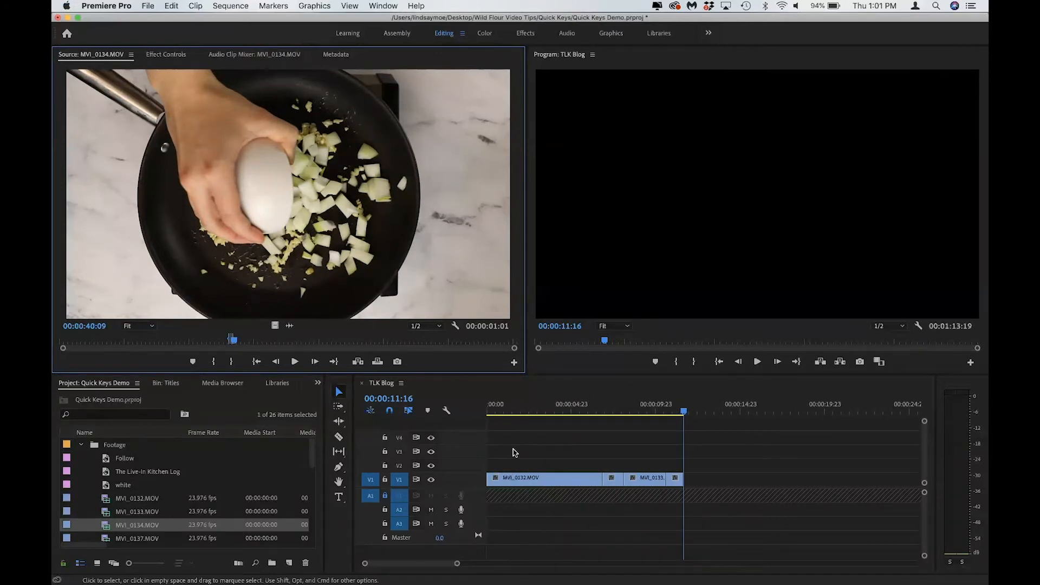
- Cut the first MVI_0132.MOV clip on V1 at 00:00:02:10 with the Razor tool
click(524, 410)
drag(526, 409, 528, 409)
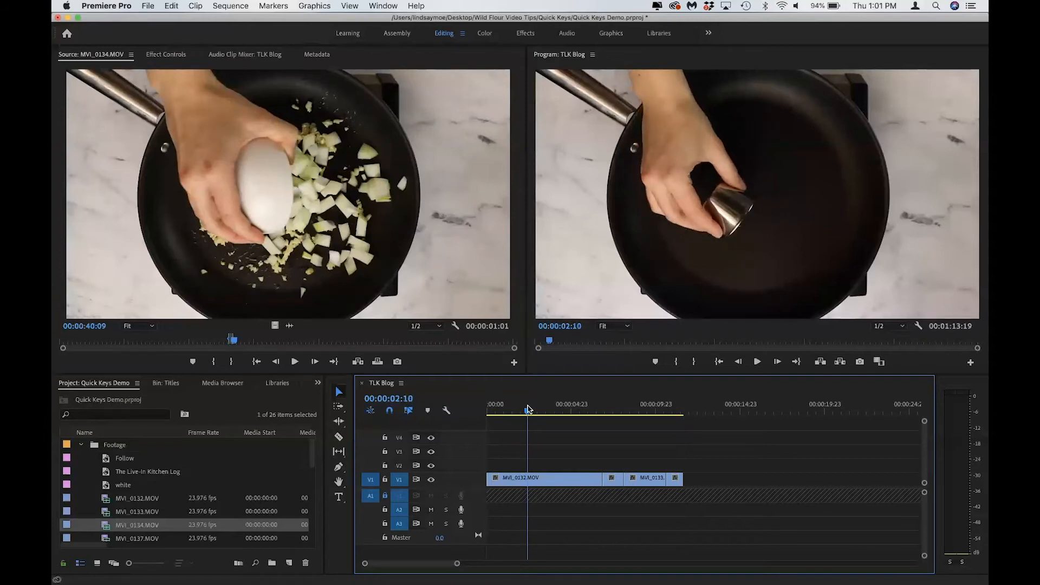
key(c)
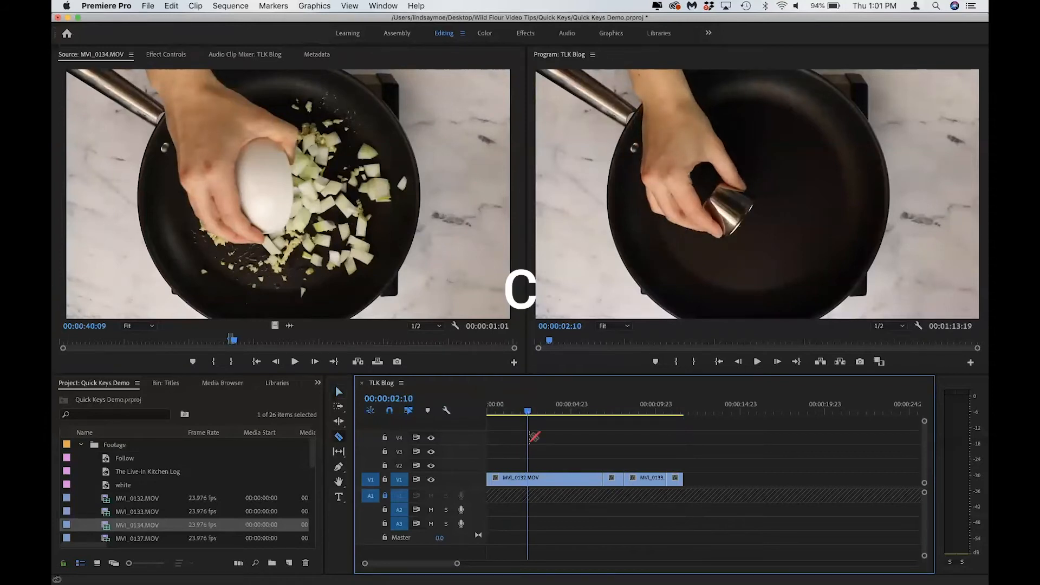
click(529, 478)
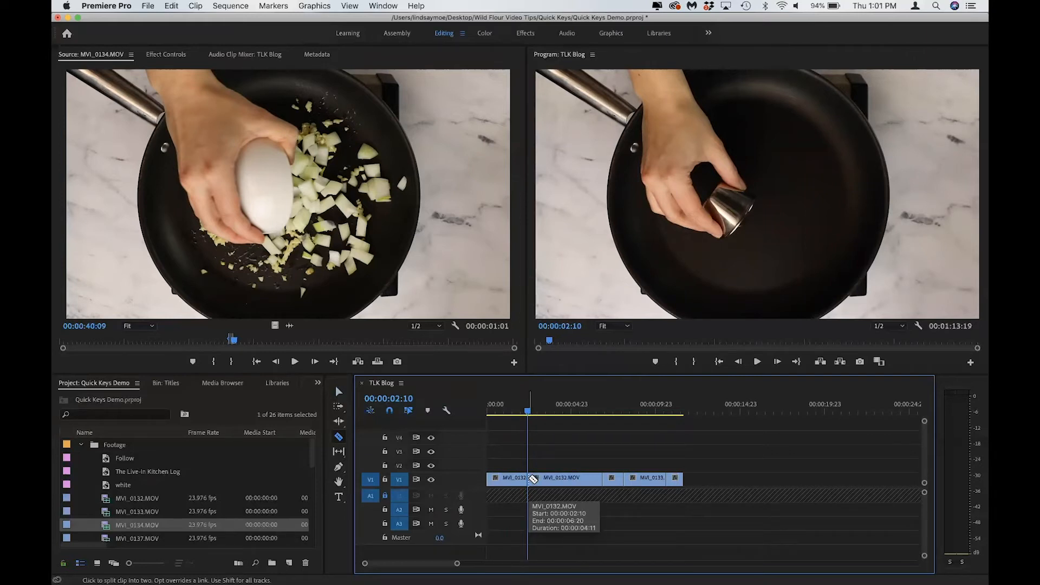
- Try two further razor cuts in the second piece of MVI_0132.MOV, undo both and return to the Selection tool
click(547, 479)
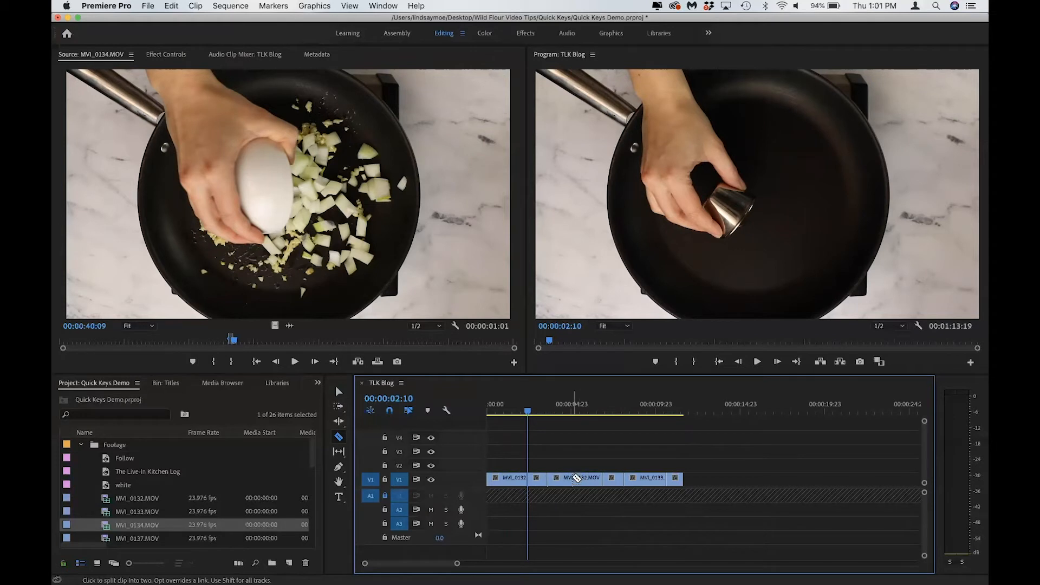
click(573, 478)
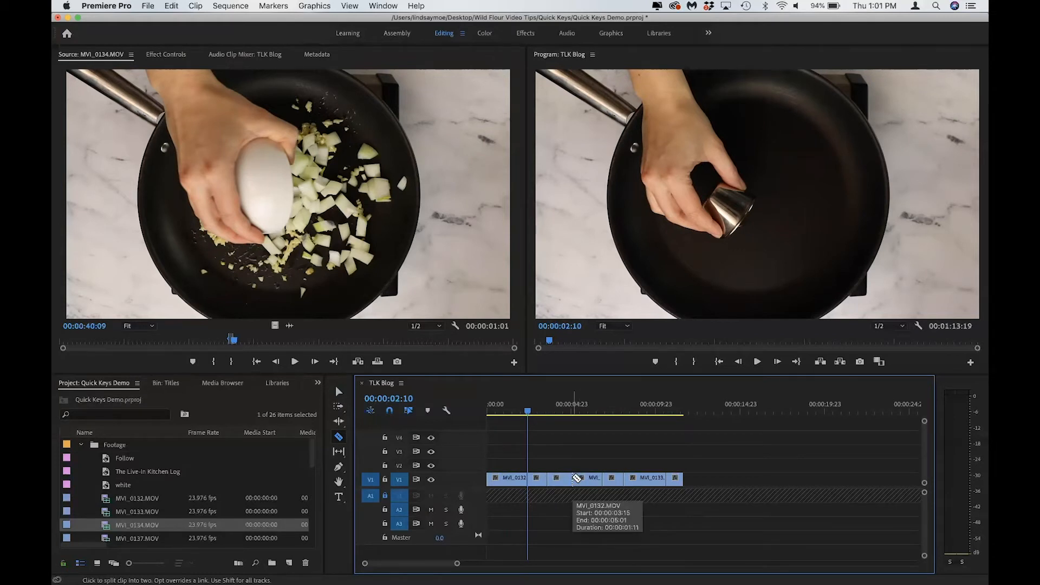
key(super+z)
key(super+z)
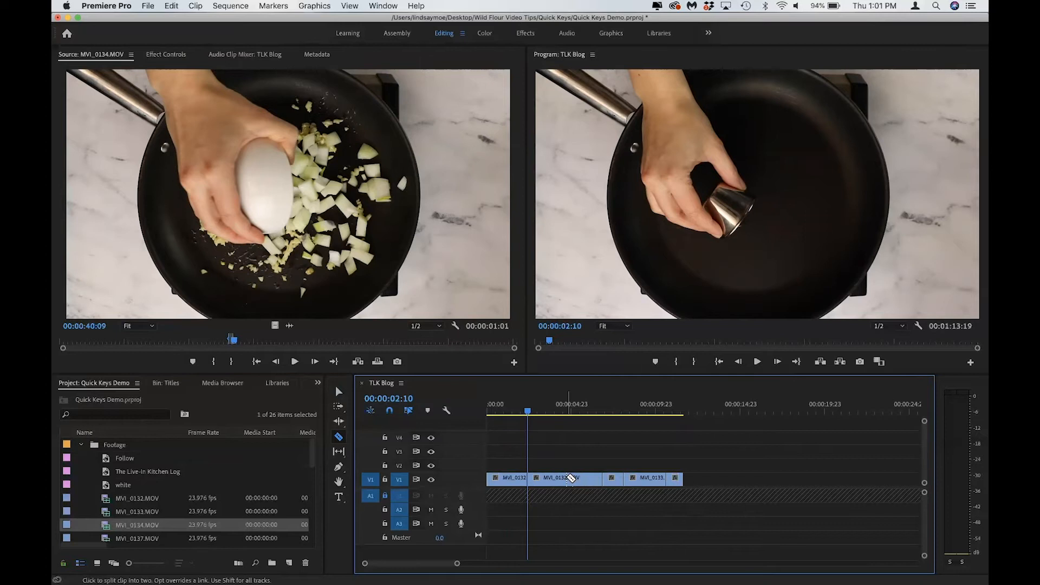
key(v)
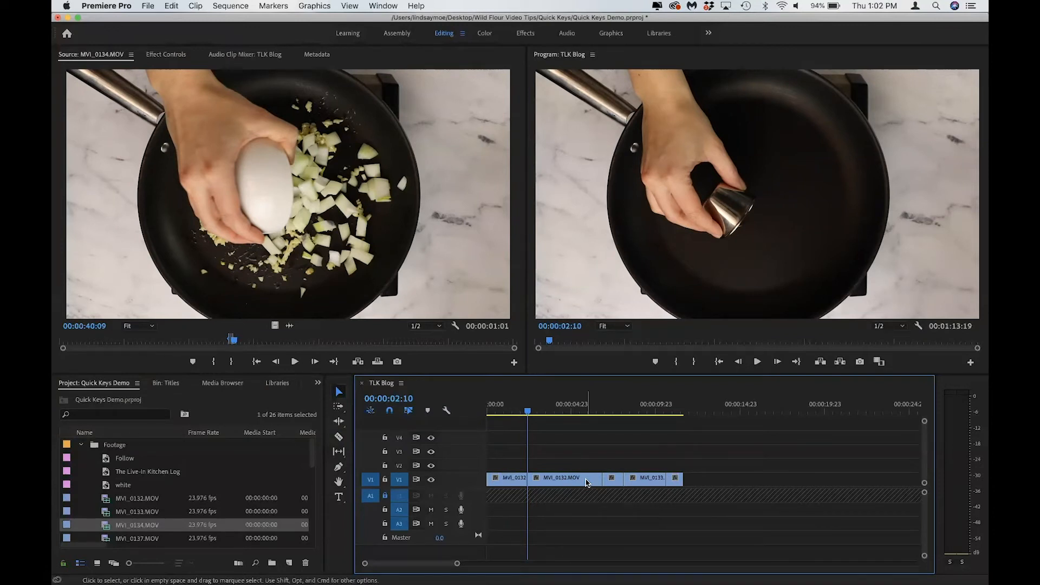
- Move the last three clips on V1 together with Track Select Forward, leaving a gap of about 8 seconds after MVI_0132.MOV
key(a)
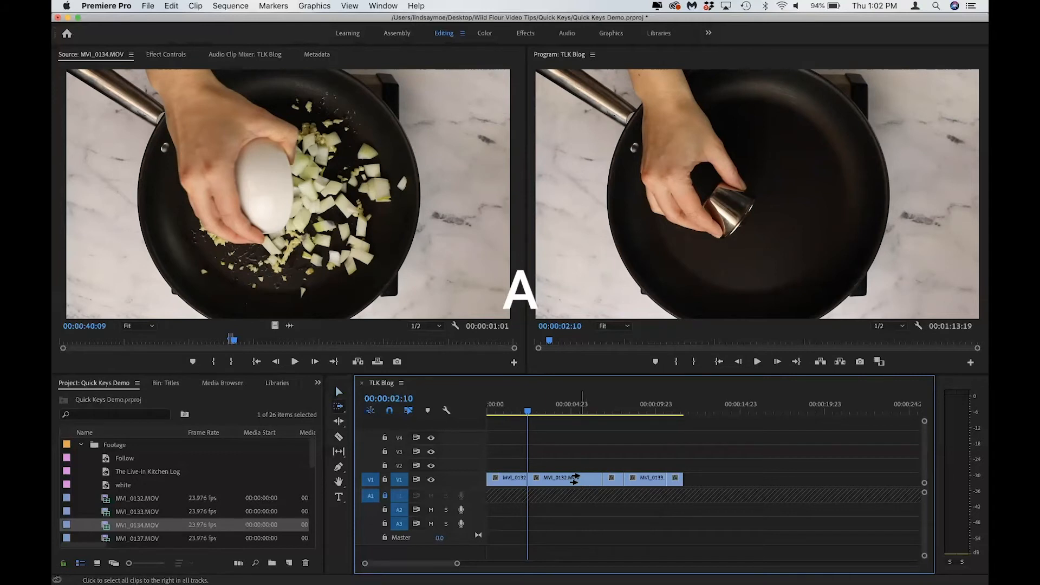
click(605, 480)
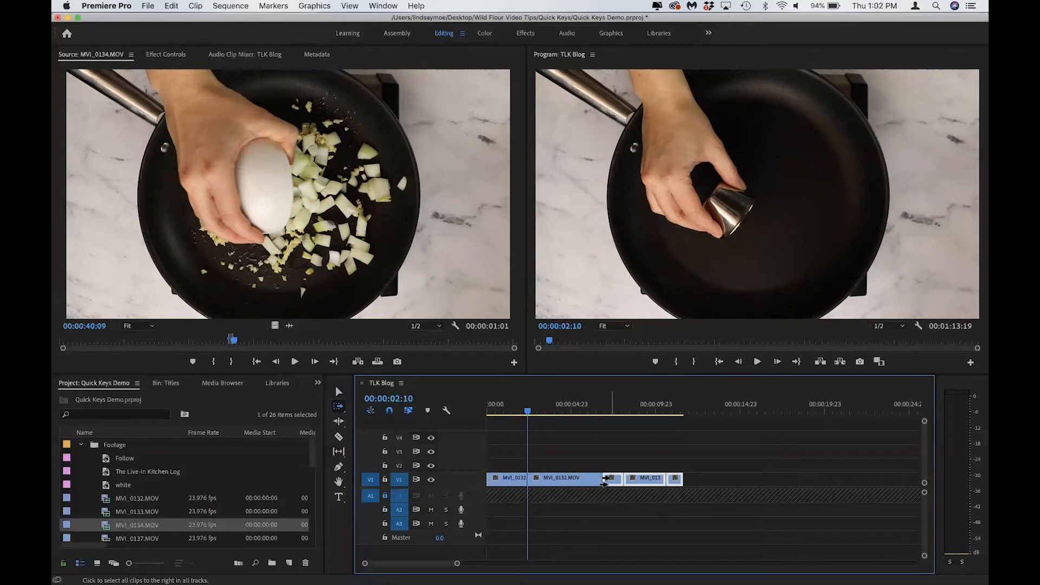
drag(605, 480, 740, 478)
drag(563, 477, 619, 477)
drag(632, 480, 553, 479)
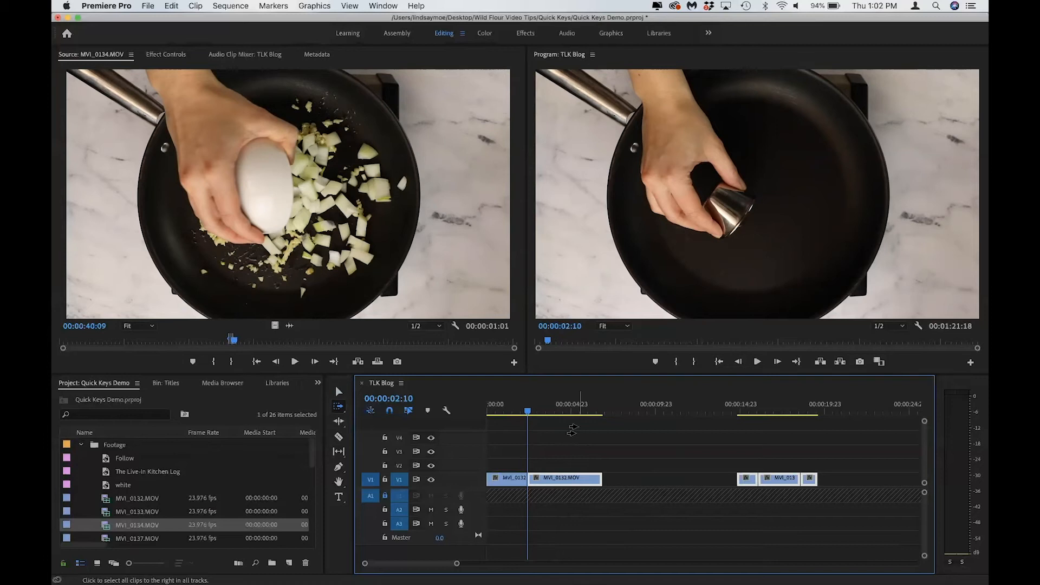
key(v)
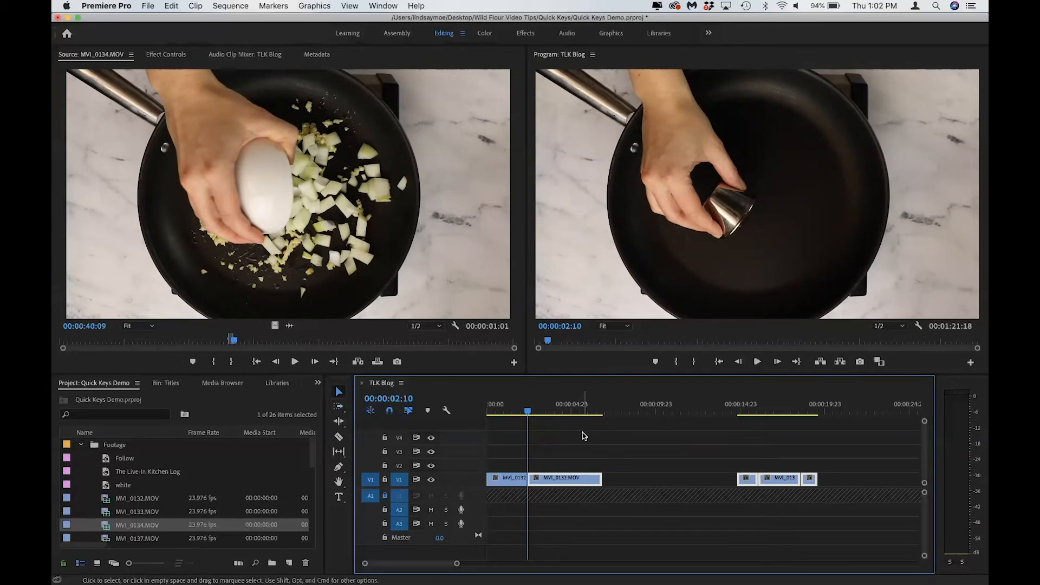
- Rate-stretch the second MVI_0132.MOV piece longer to 56.61% speed and play the slowed footage
key(r)
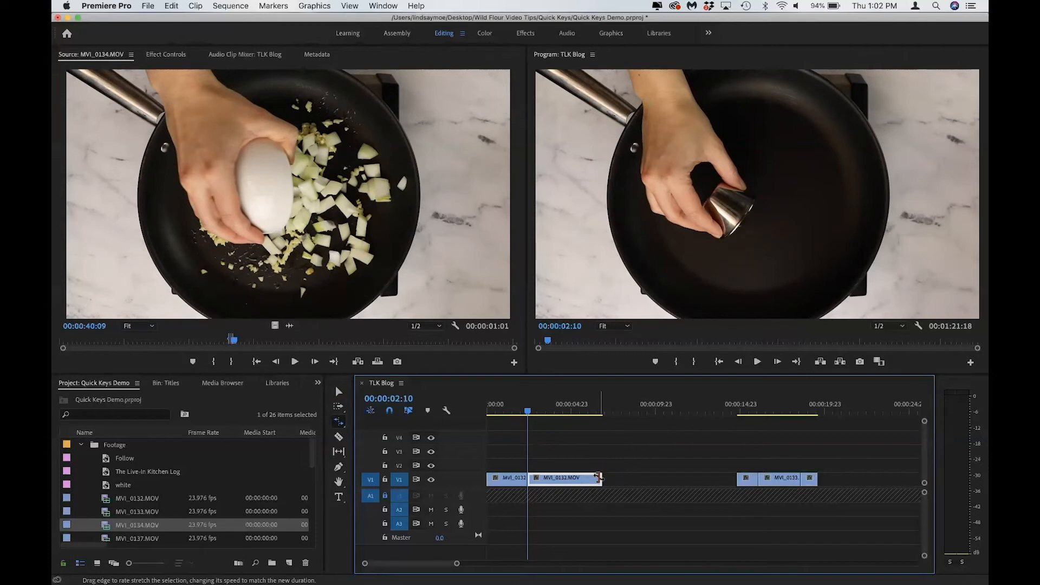
drag(600, 478, 657, 478)
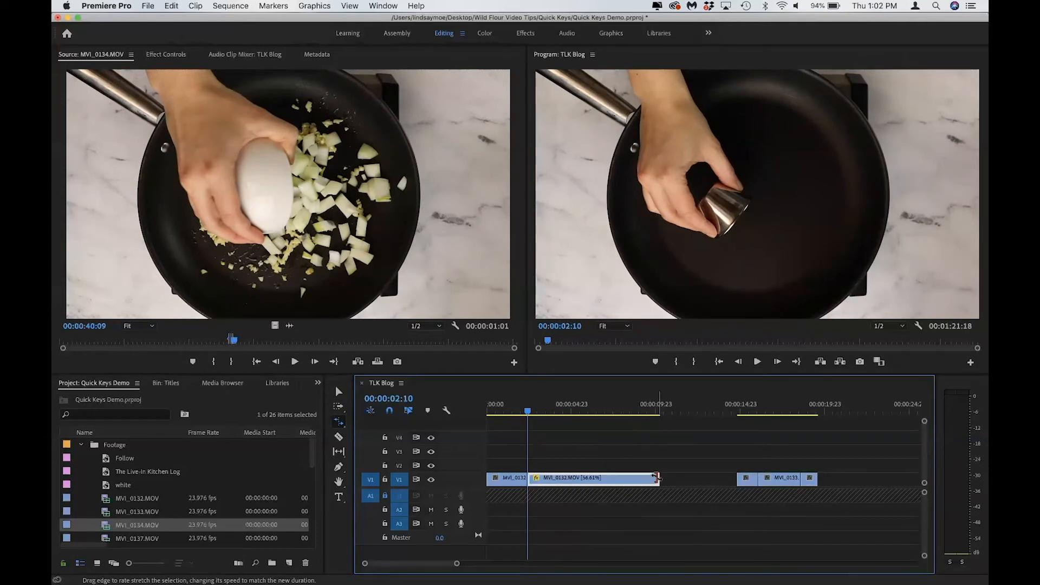
key(space)
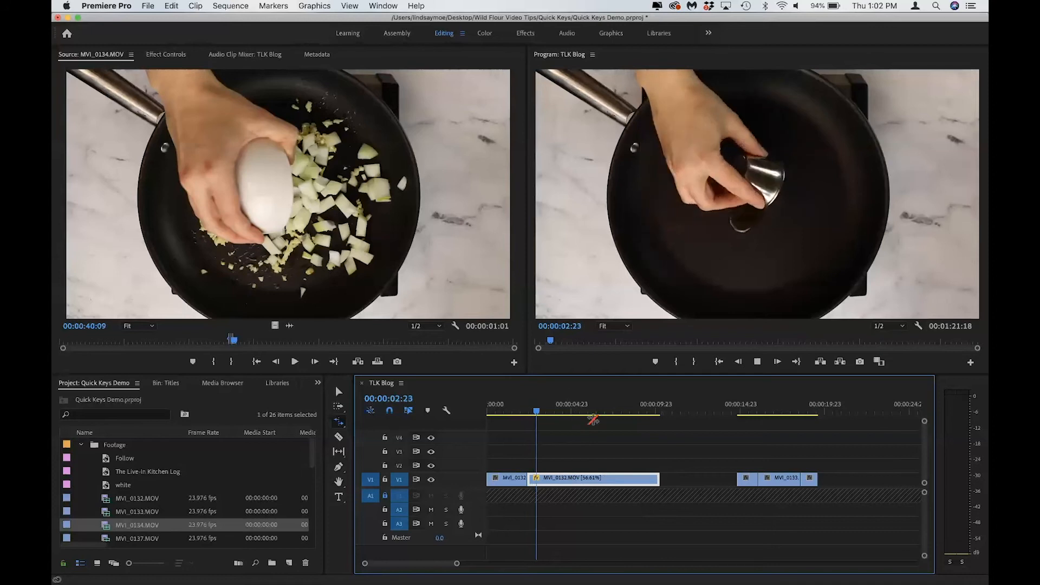
key(space)
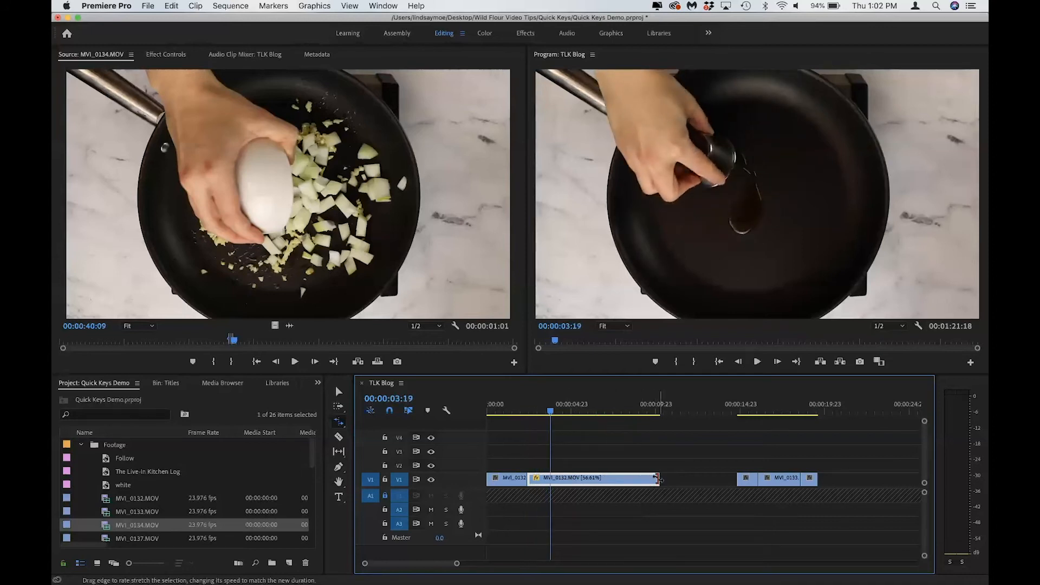
- Rate-stretch the second MVI_0132.MOV piece shorter to 243.18% speed and play it from the start of the sequence
drag(658, 478, 556, 481)
key(=)
key(=)
scroll(555, 470, left, 3)
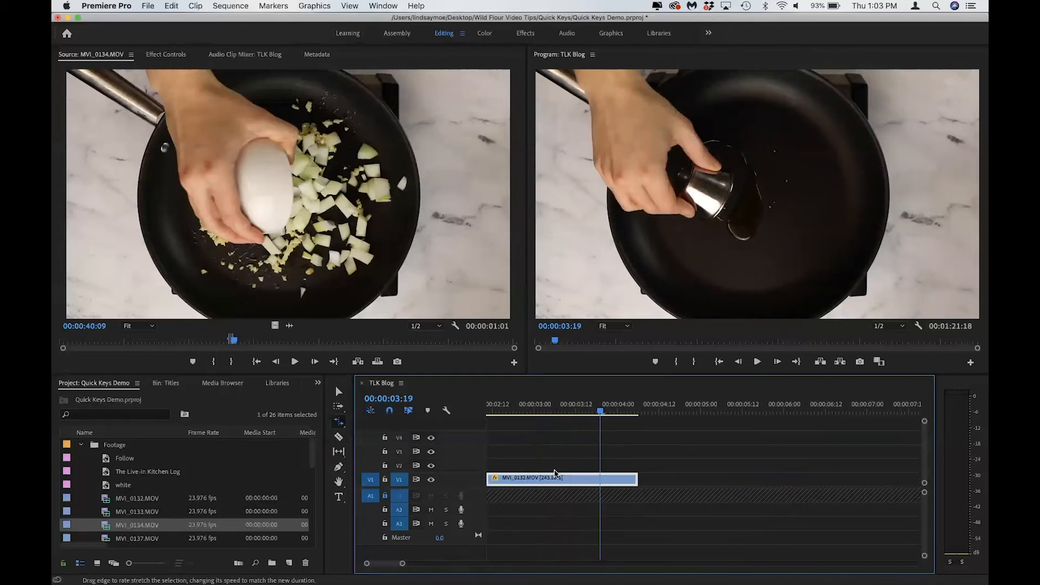
drag(560, 409, 497, 409)
key(space)
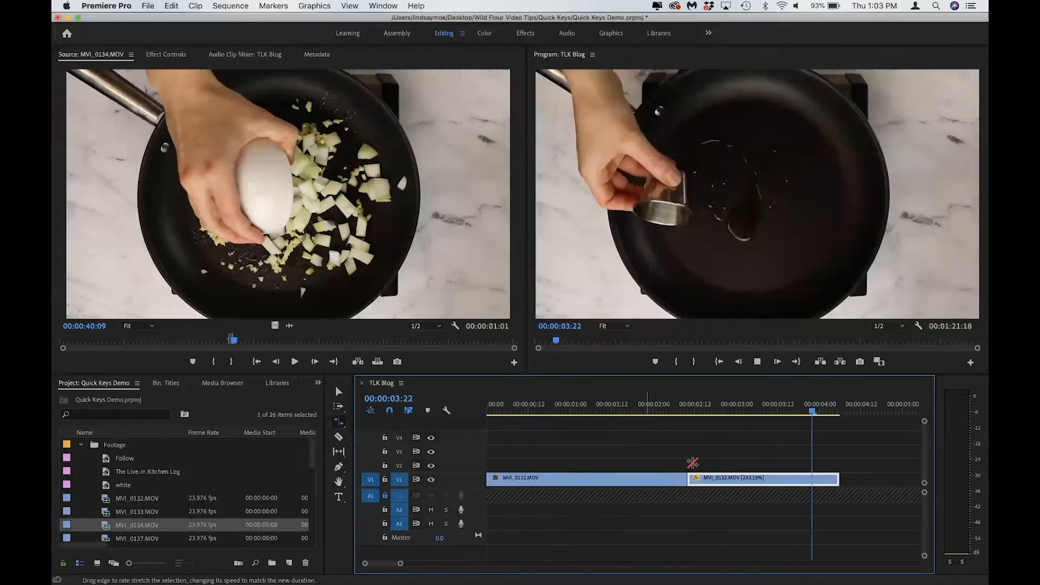
key(space)
- Copy the sped-up MVI_0132.MOV piece and paste it into the gap on V1 at 00:00:05:05
key(minus)
key(minus)
key(minus)
key(minus)
key(minus)
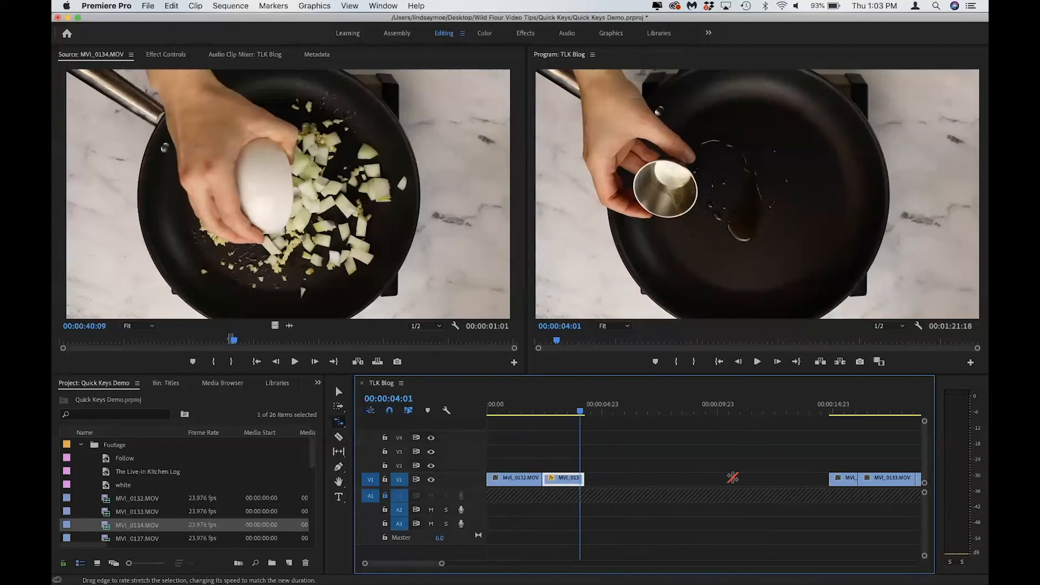
key(v)
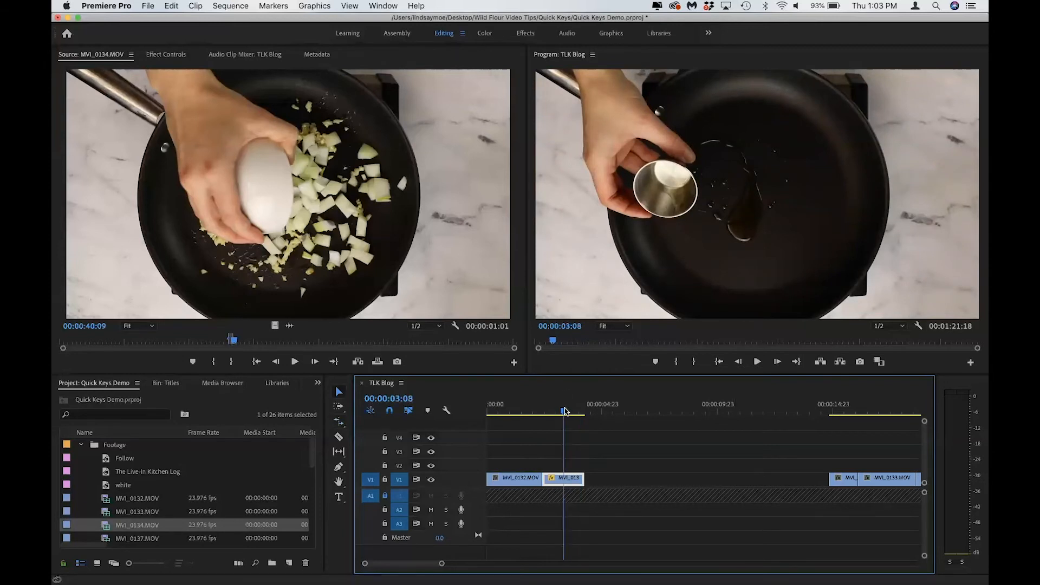
click(562, 410)
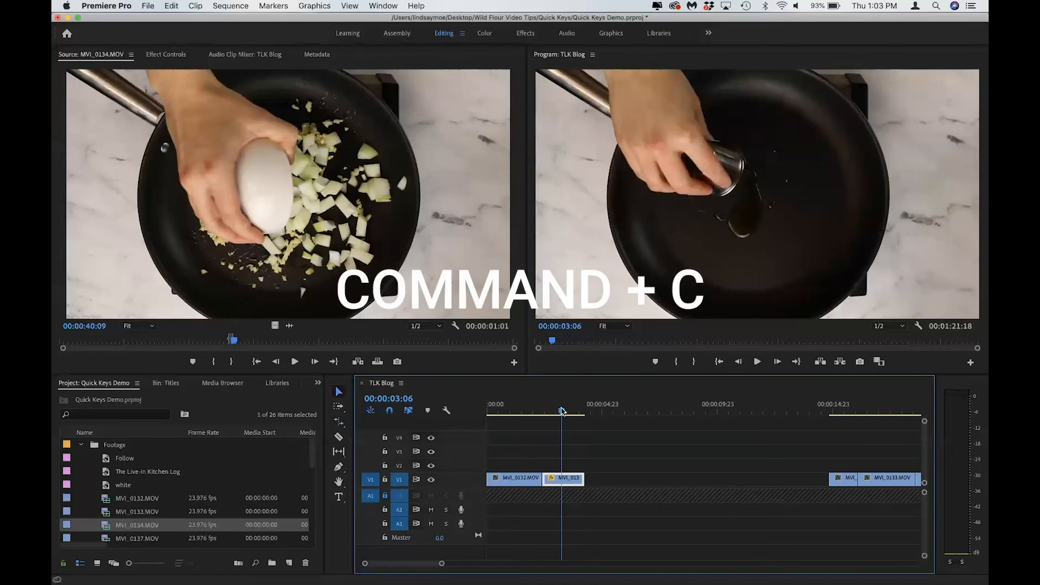
click(607, 411)
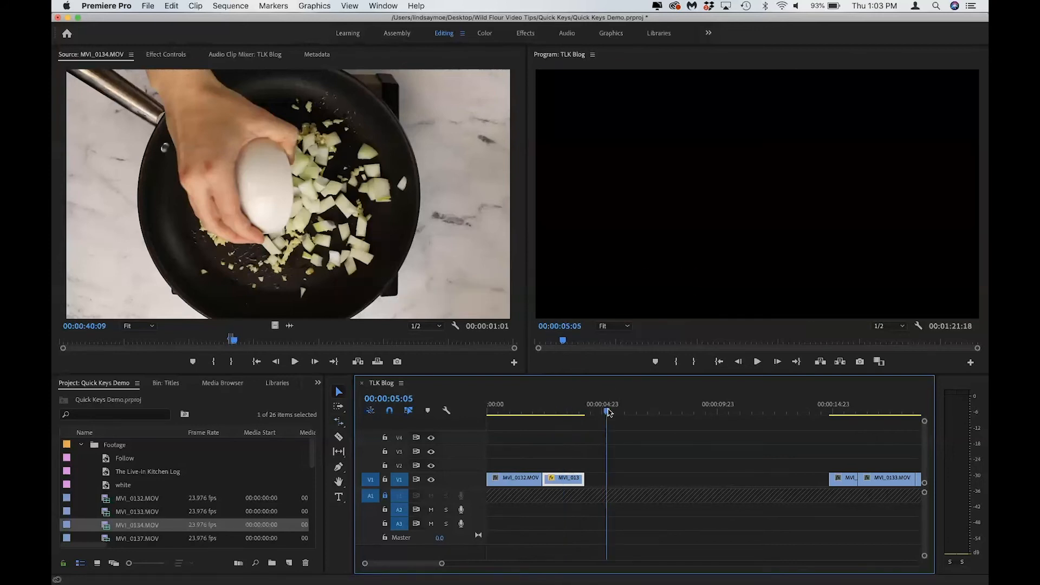
key(super+v)
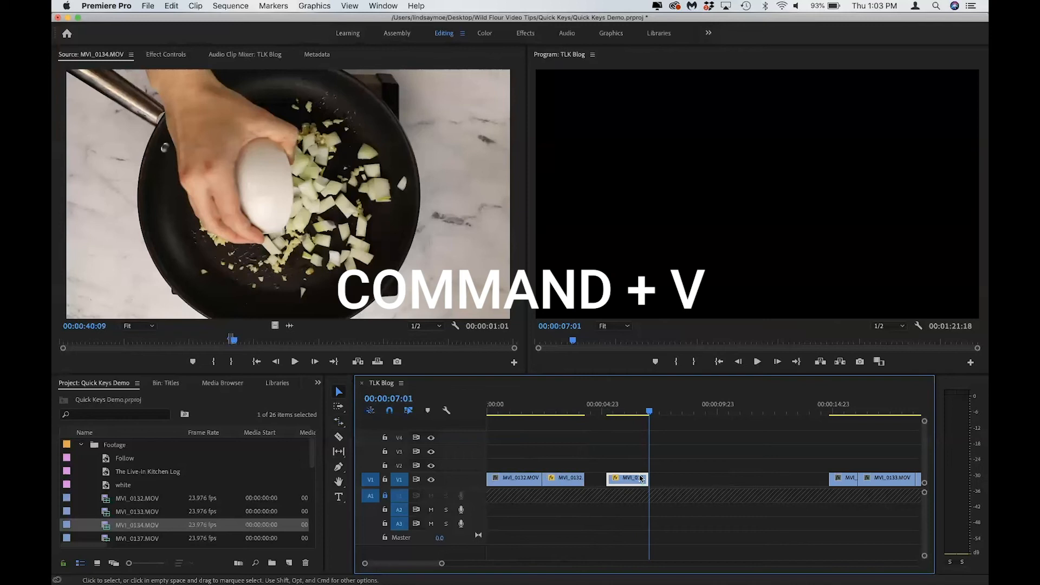
- Switch to the Effects workspace and set the original sped-up MVI_0132.MOV piece's rotation to 180°
drag(606, 407, 567, 409)
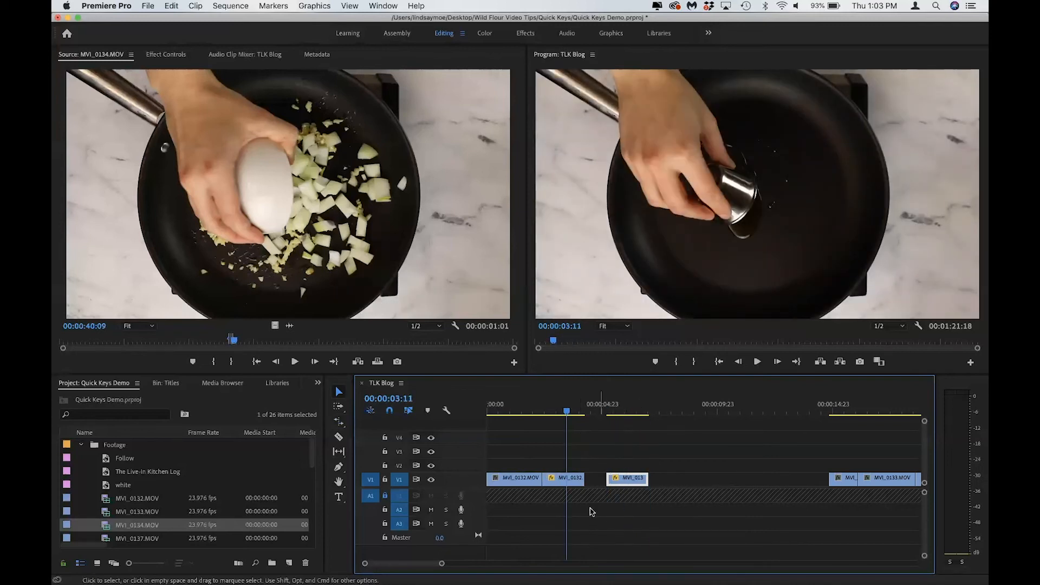
click(567, 478)
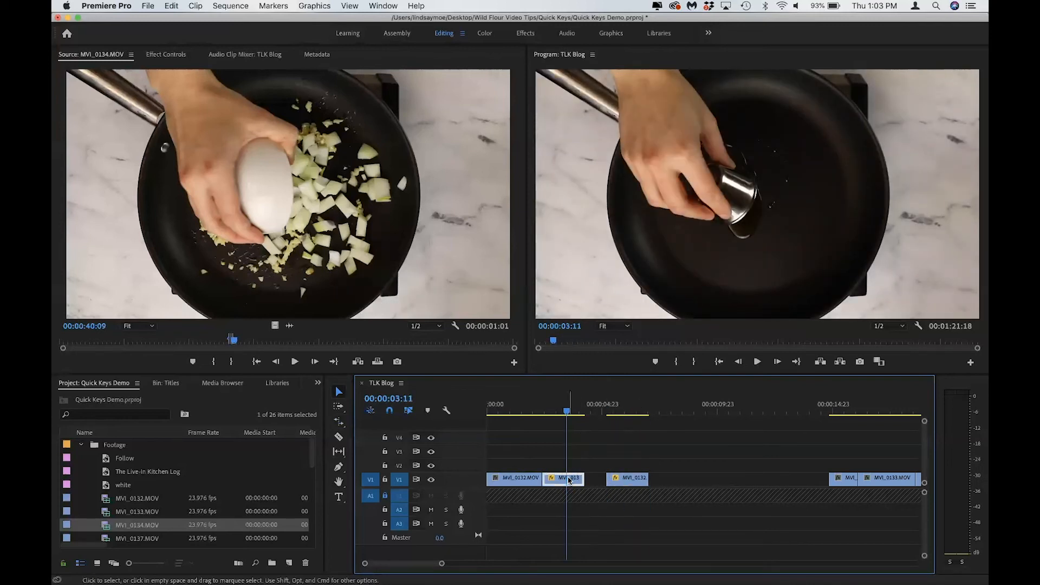
click(525, 33)
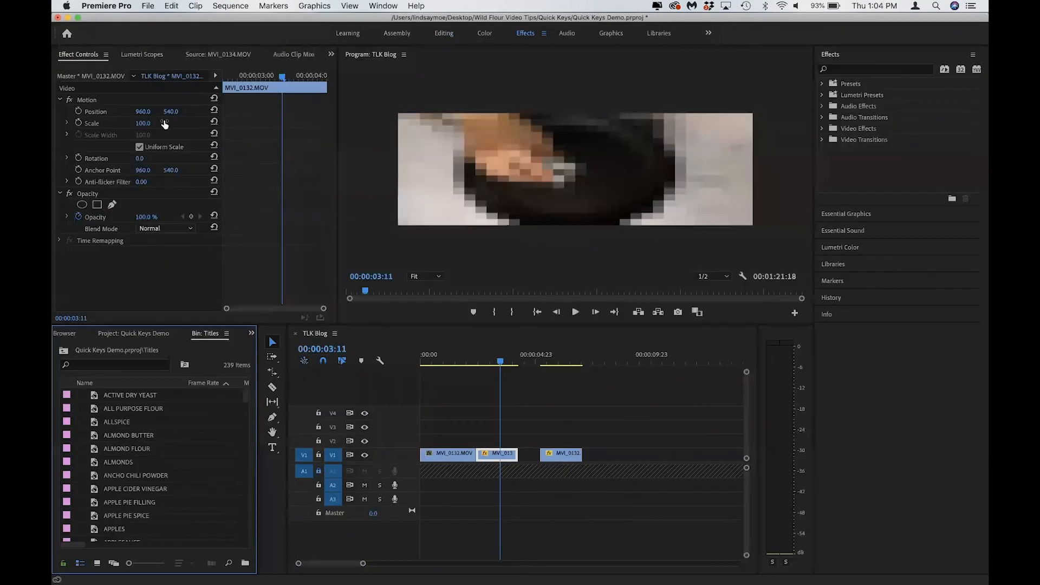
click(141, 158)
key(Return)
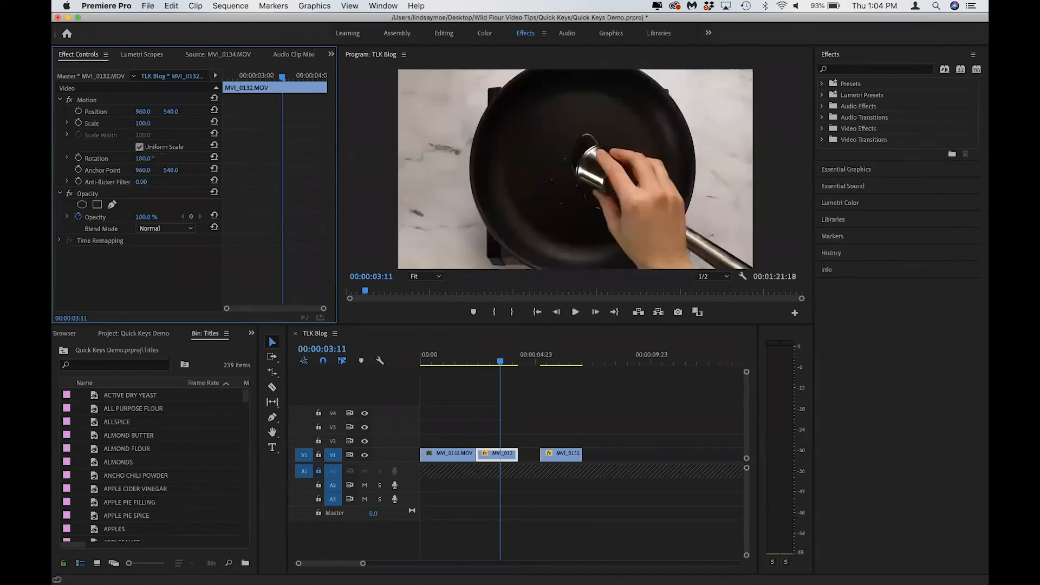
- Copy the rotated piece and paste only its Motion attributes onto the duplicate MVI_0132.MOV piece in the gap
drag(553, 362, 562, 363)
key(minus)
key(minus)
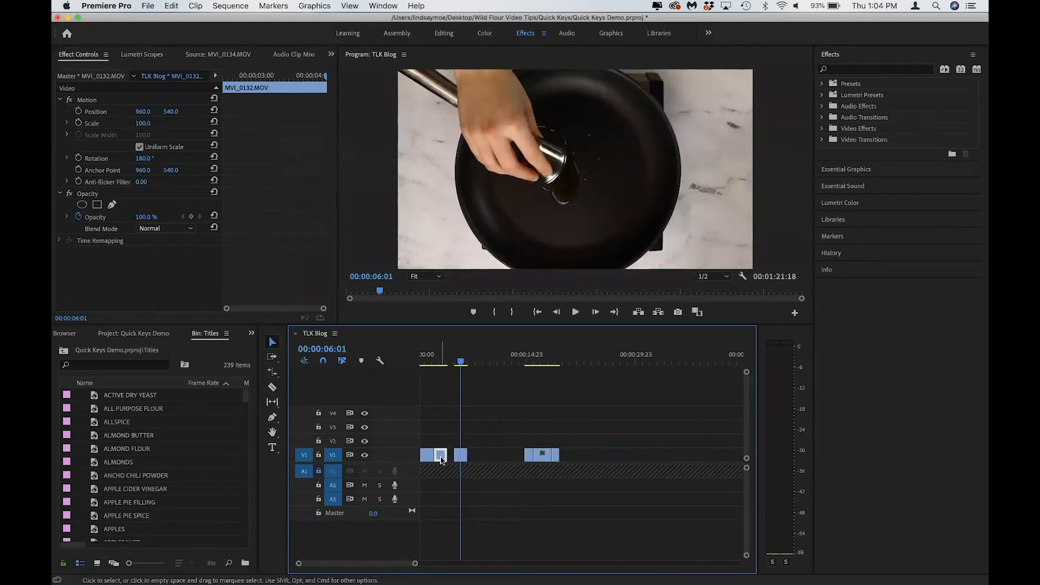
click(439, 362)
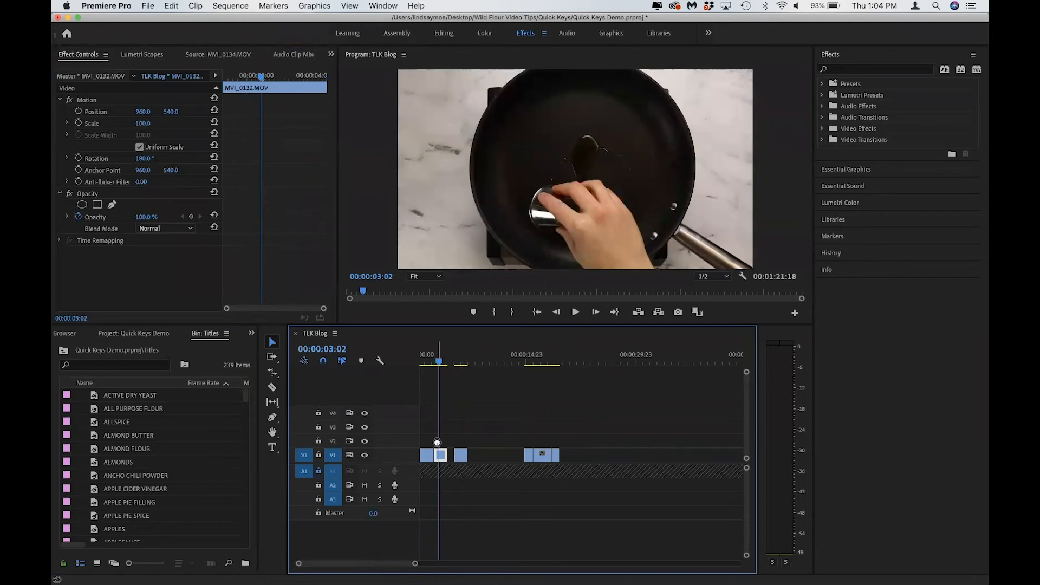
click(461, 361)
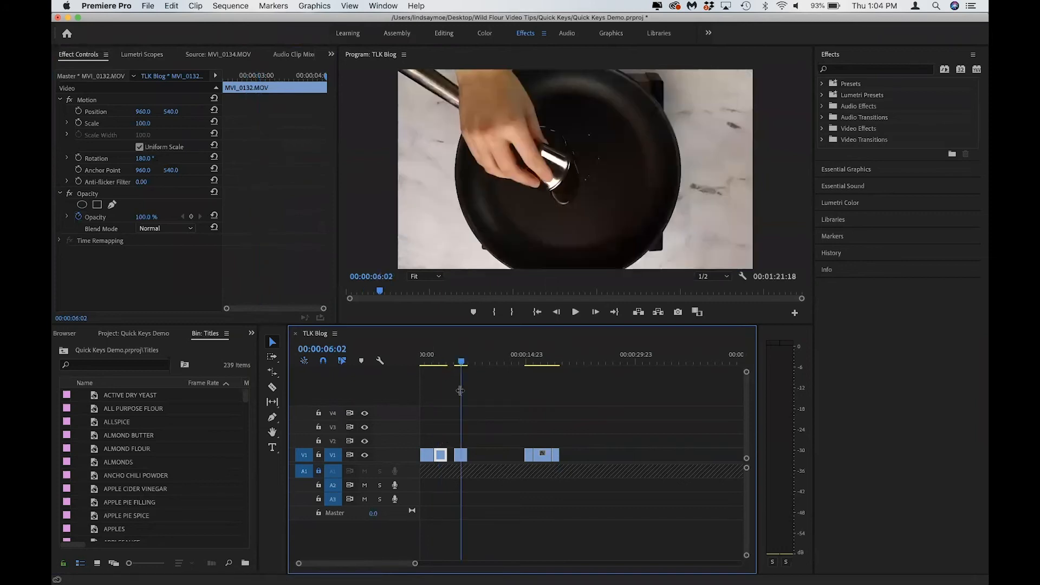
click(462, 459)
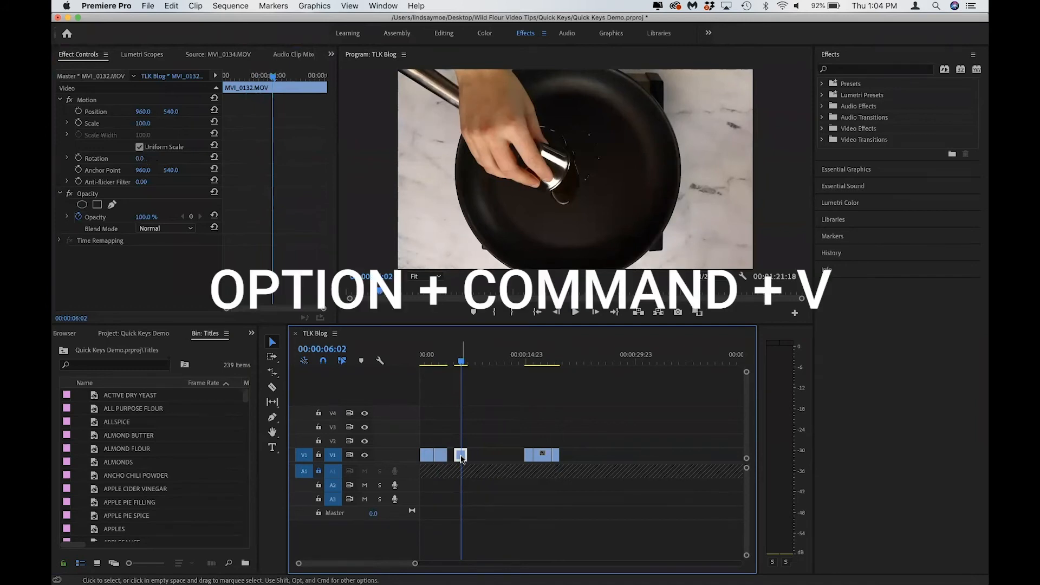
key(alt+super+v)
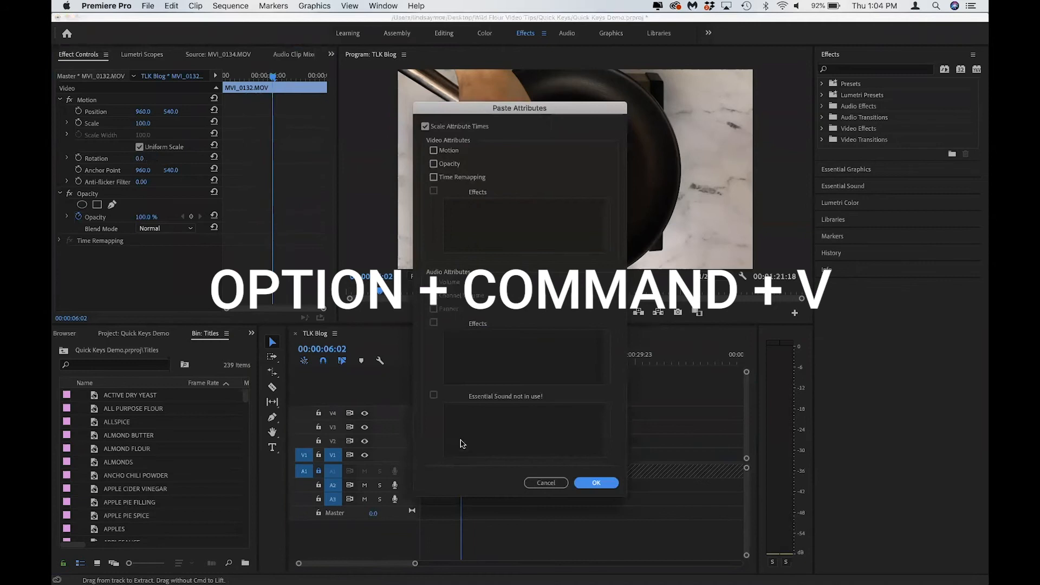
click(434, 151)
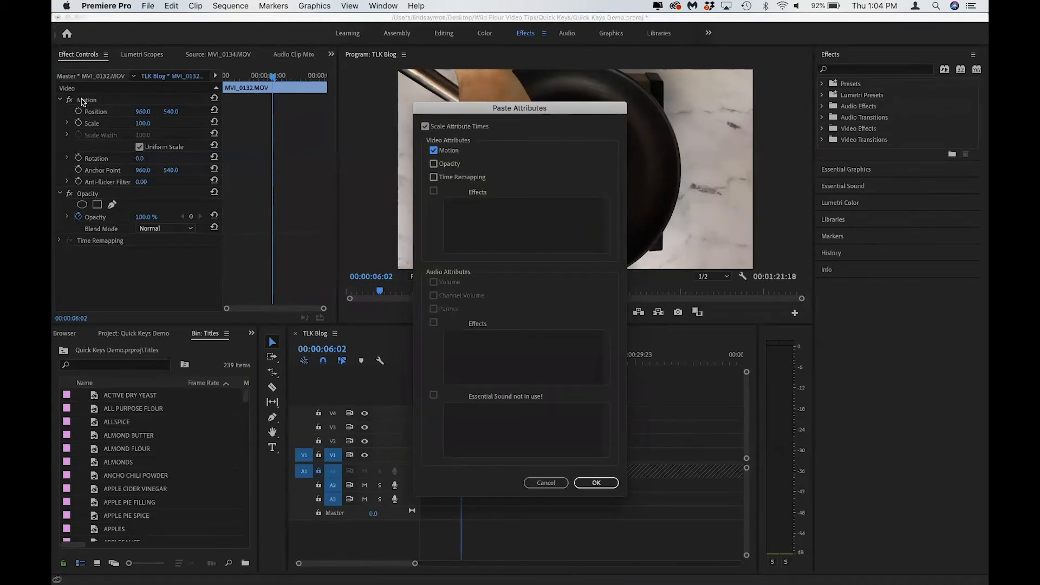
click(600, 483)
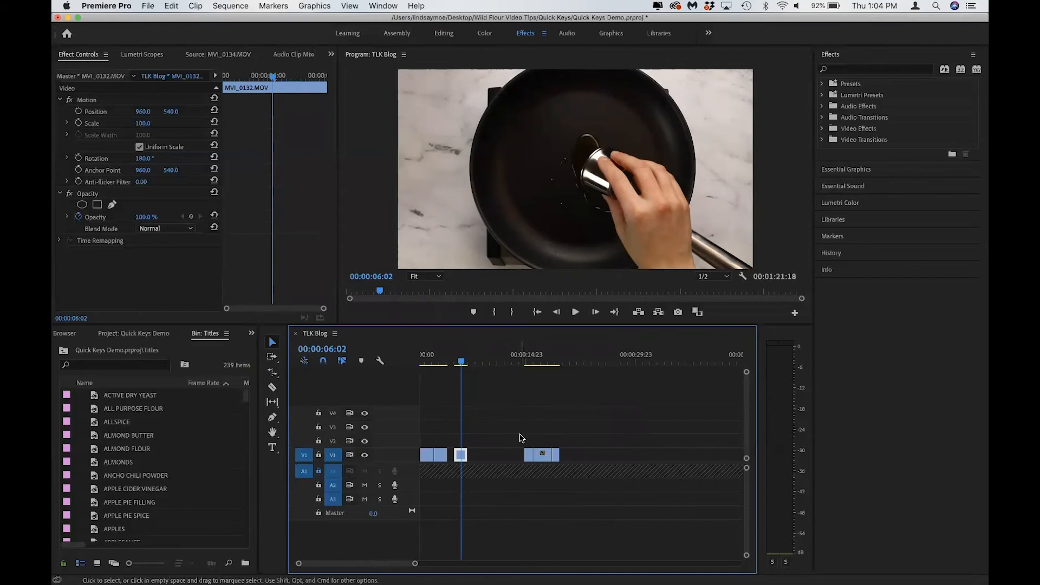
- Select the last three clips on V1 together and paste the copied Motion attributes onto them
drag(520, 435, 569, 459)
click(528, 359)
drag(529, 360, 540, 360)
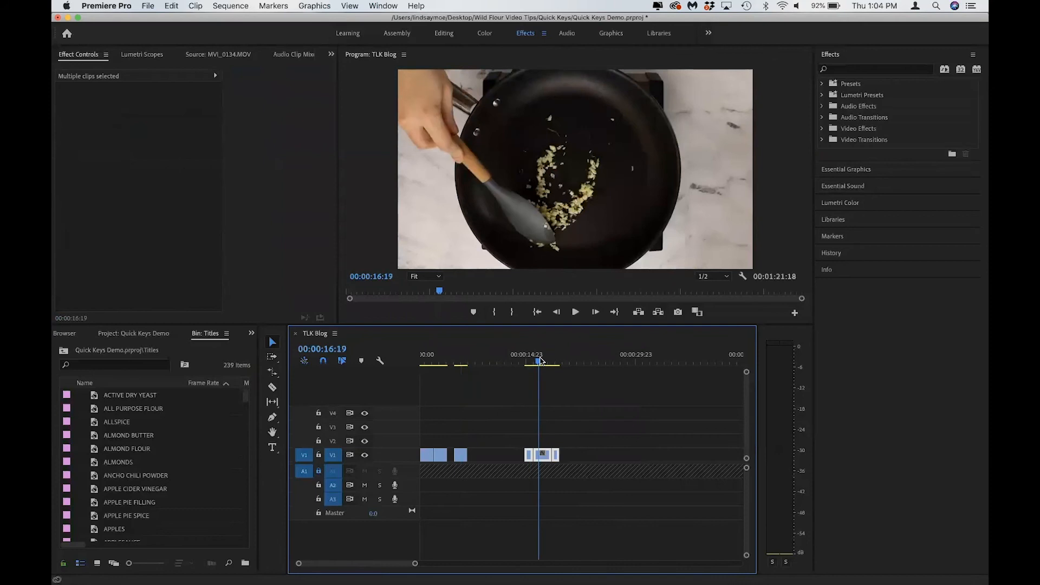
key(super+alt+v)
key(Return)
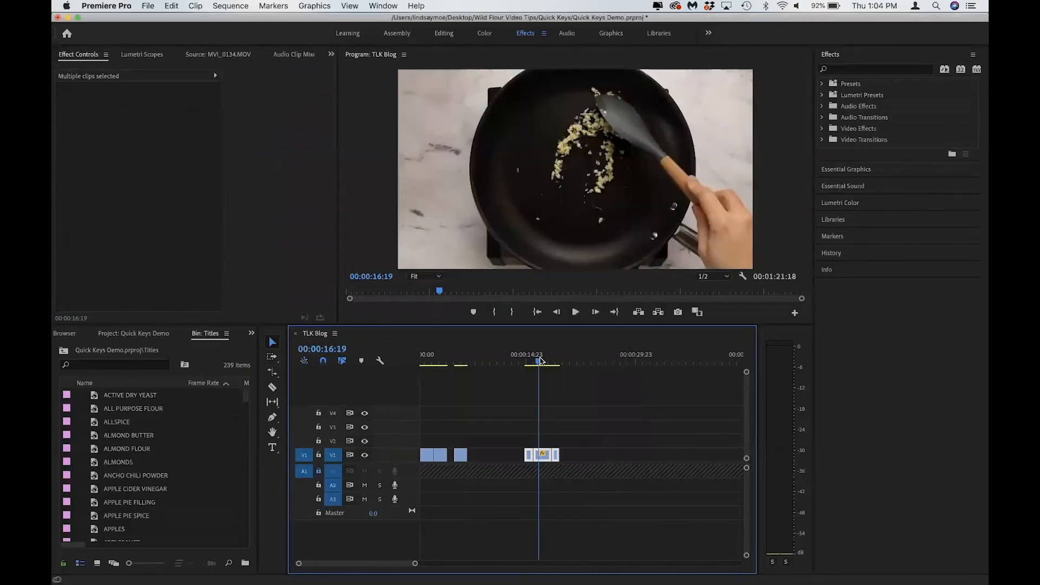
- Review the rotated clips on V1 up to 00:00:19:08 and return to the Editing workspace
drag(536, 360, 559, 362)
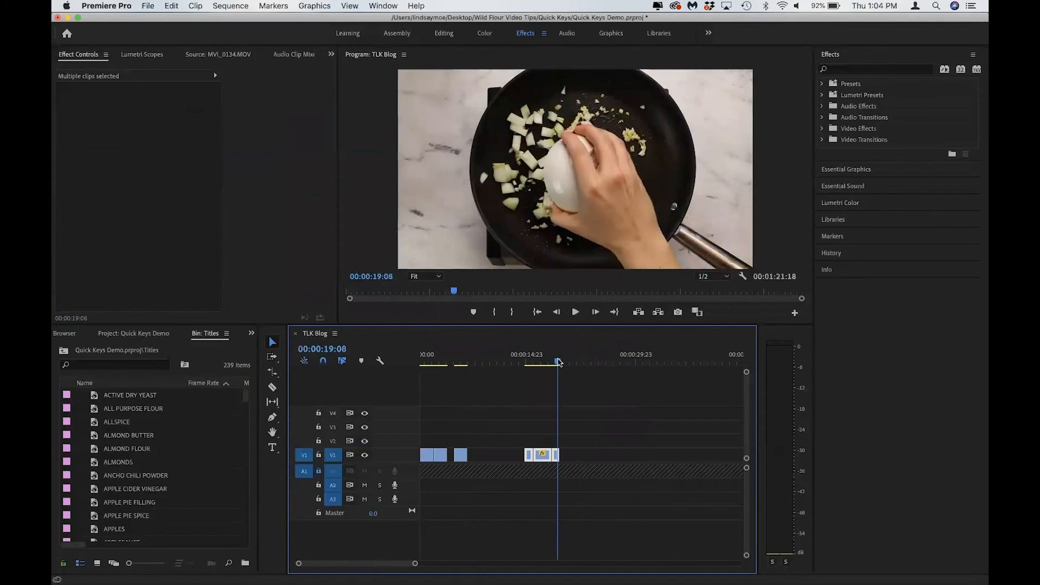
click(440, 34)
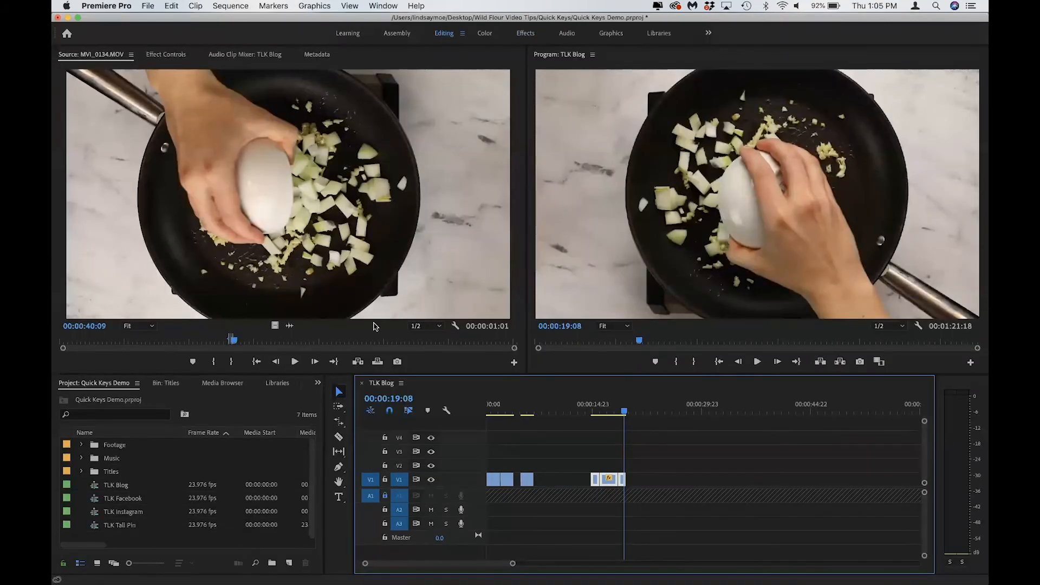
- Bring up the effects library, expand the Video Effects category, and return to the project's contents
click(105, 386)
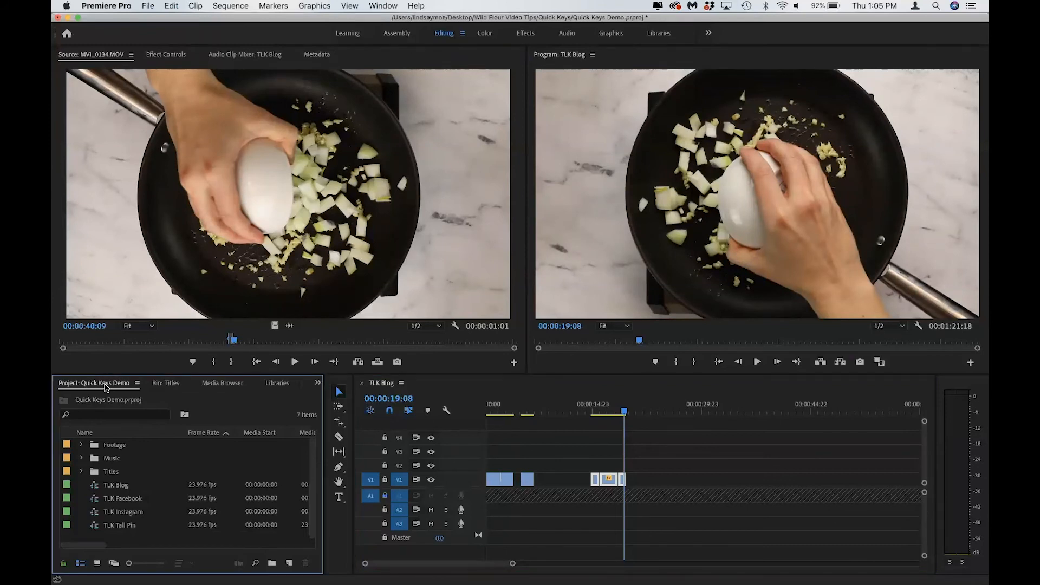
click(317, 383)
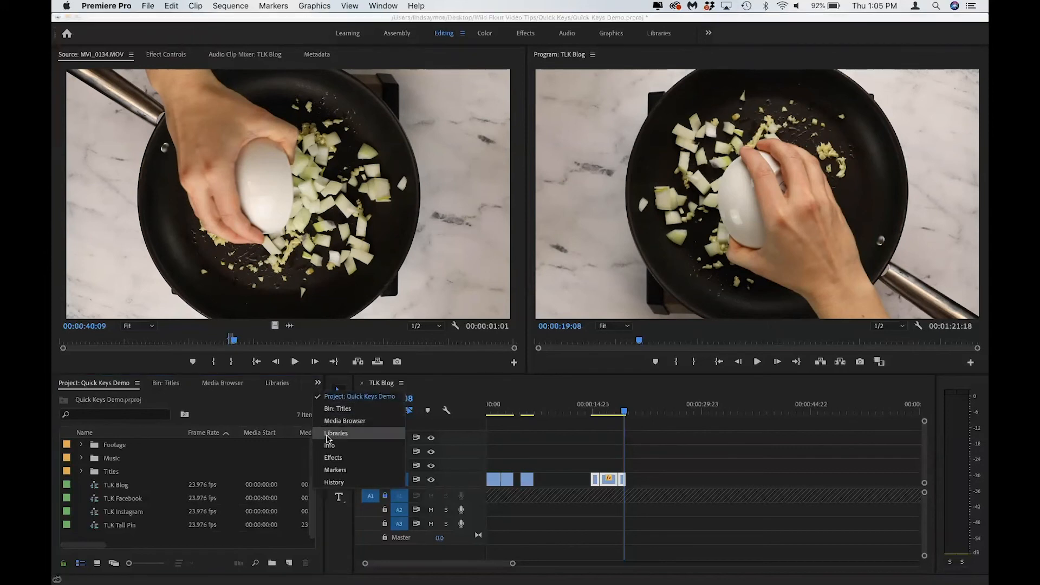
click(318, 385)
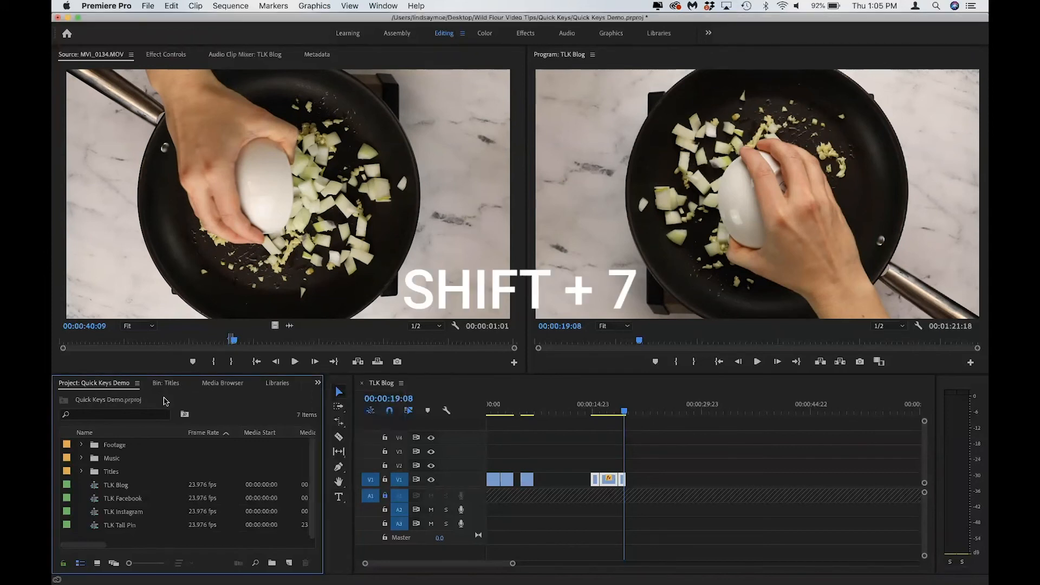
key(shift+7)
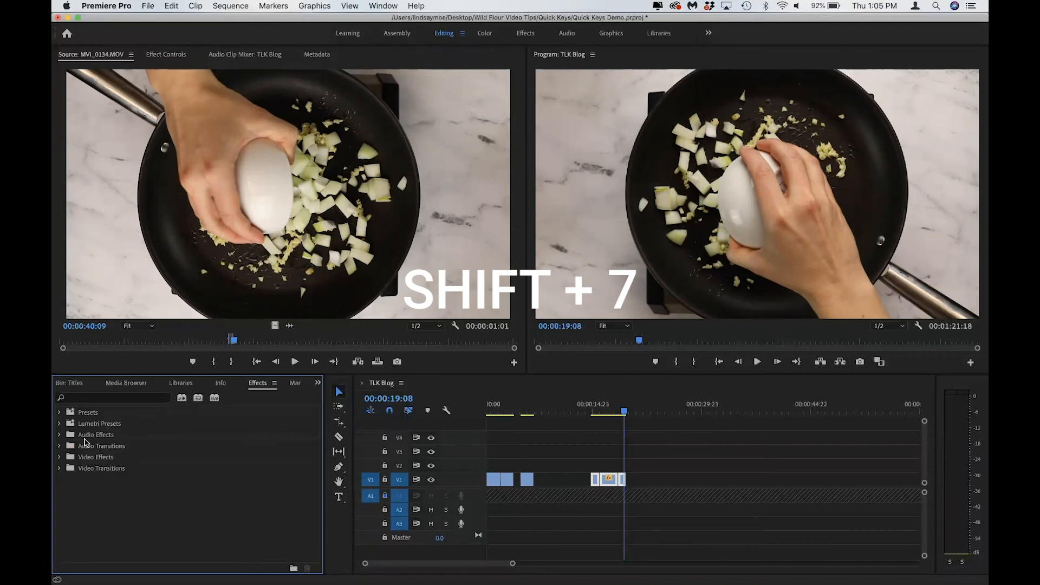
click(59, 458)
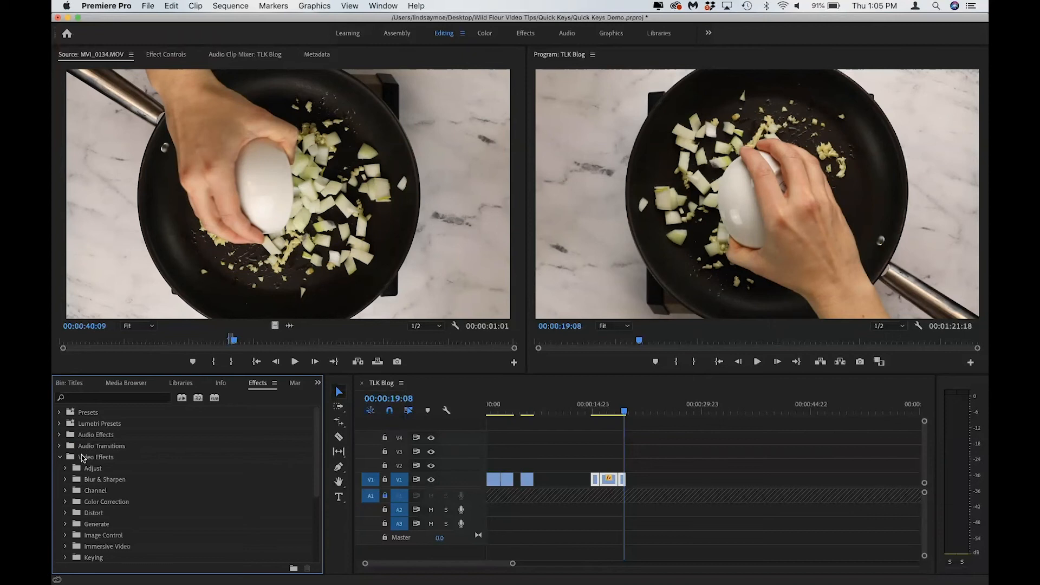
key(shift+1)
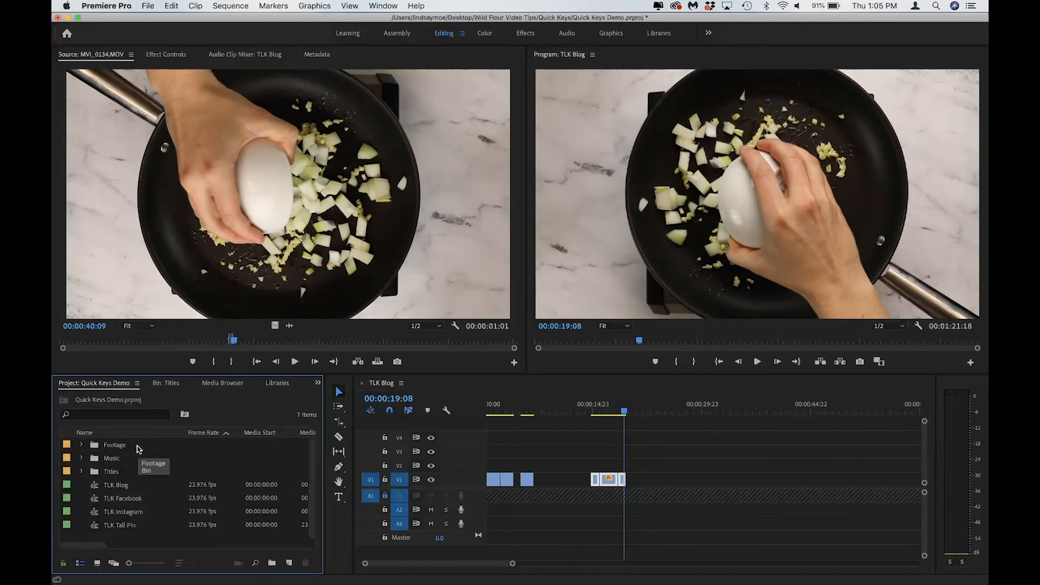
- Fit the entire TLK Blog sequence, including the end titles, within the timeline view
key(backslash)
scroll(512, 478, up, 3)
scroll(513, 480, left, 5)
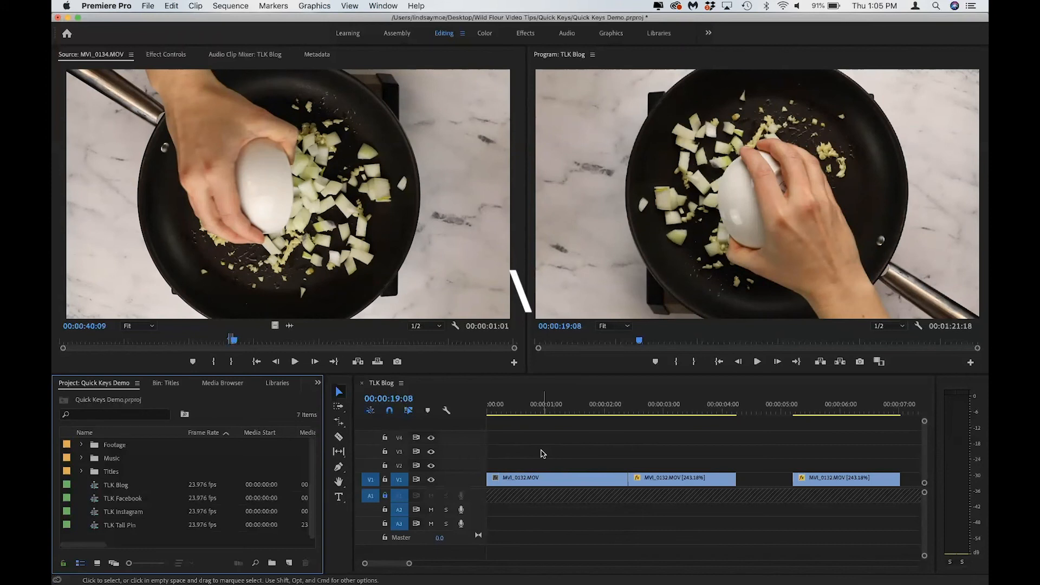
key(backslash)
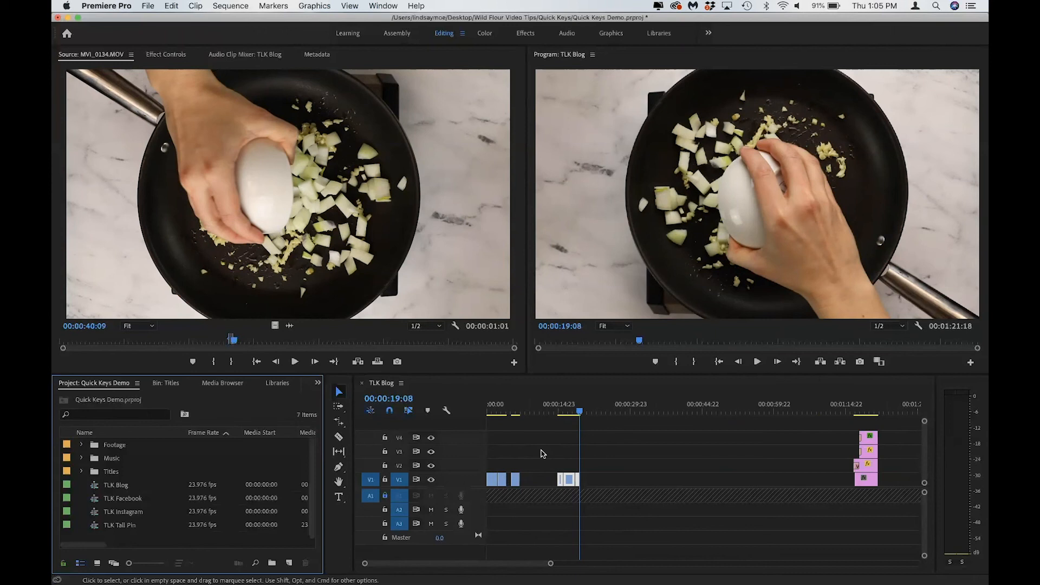
- Play the last three clips of the rough cut forward and in reverse, stopping at 00:00:17:02
drag(578, 411, 560, 411)
key(space)
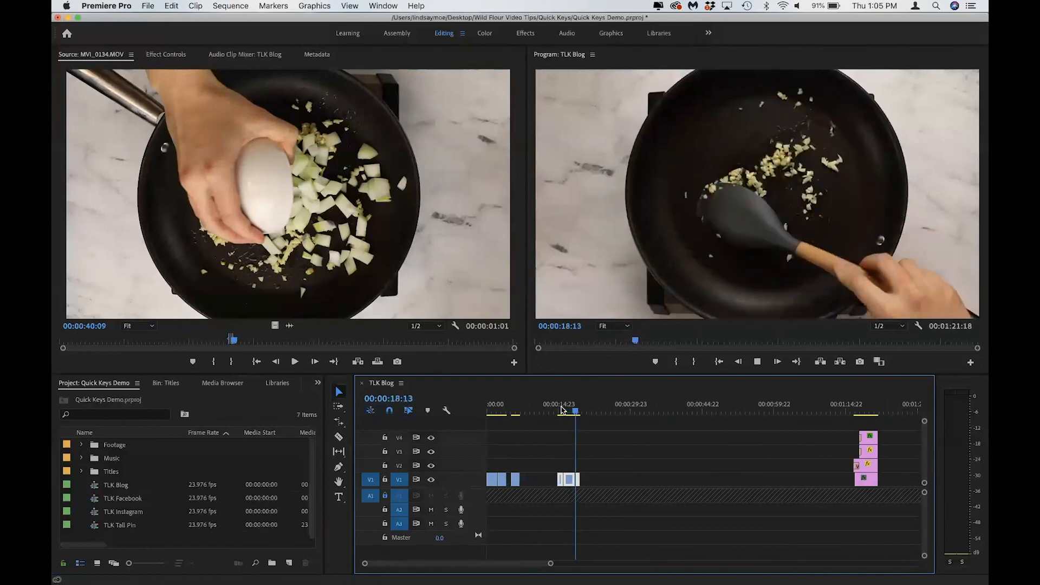
key(space)
key(space)
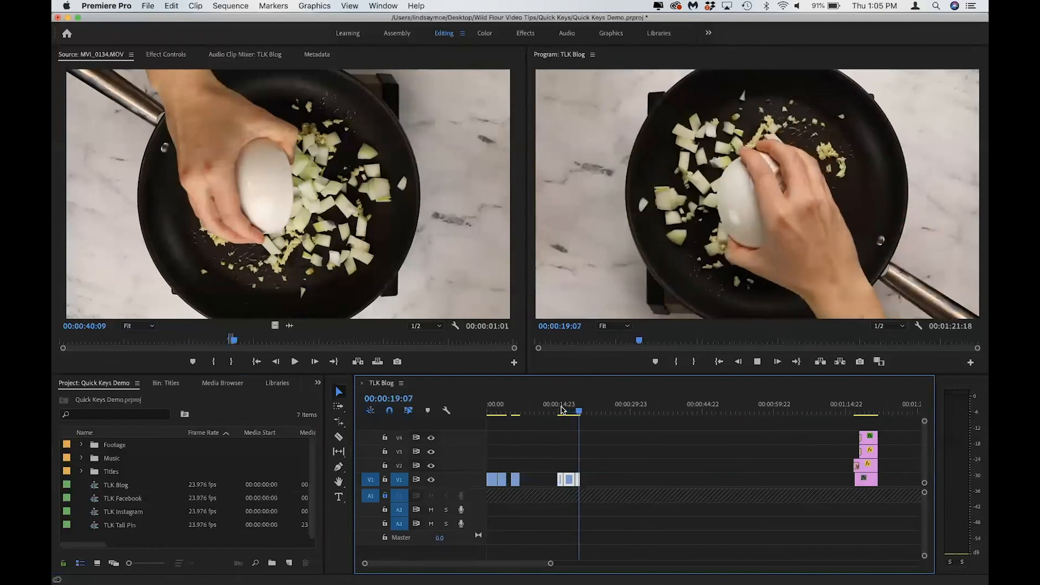
key(j)
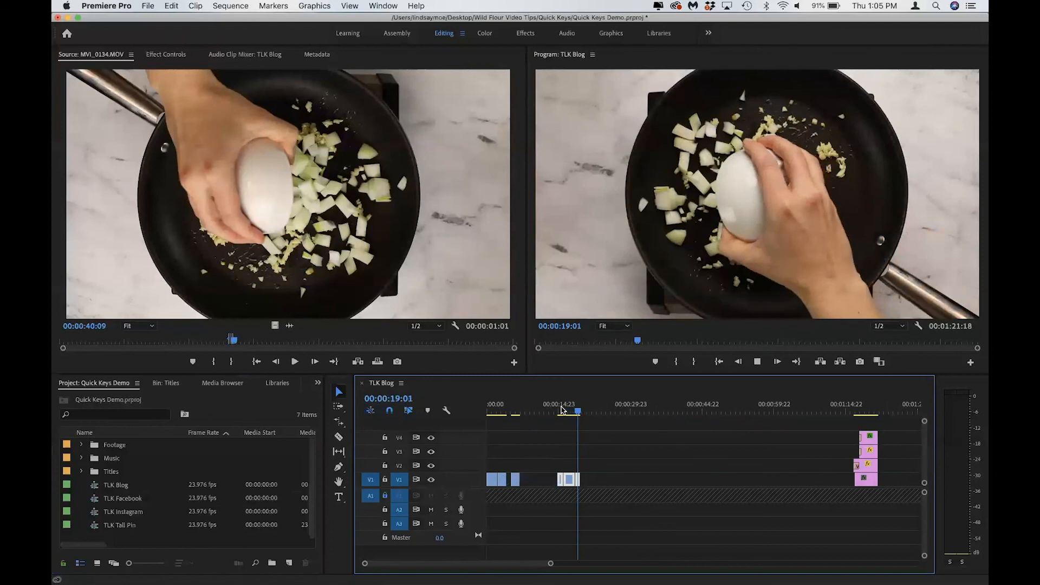
key(k)
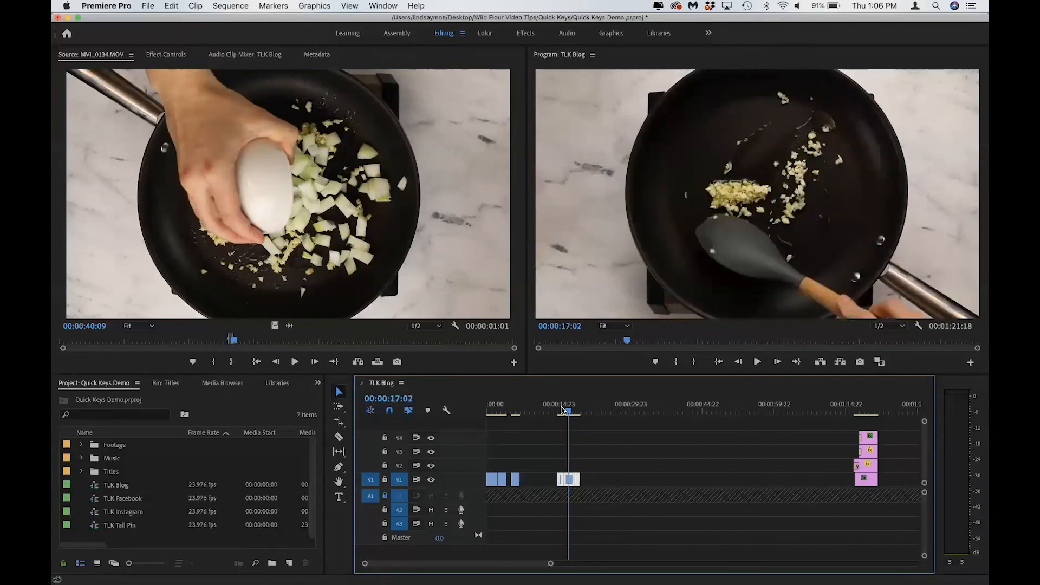
- Deselect the clips and mark the whole TLK Blog sequence with In and Out points, ending at 00:01:21:17
click(551, 453)
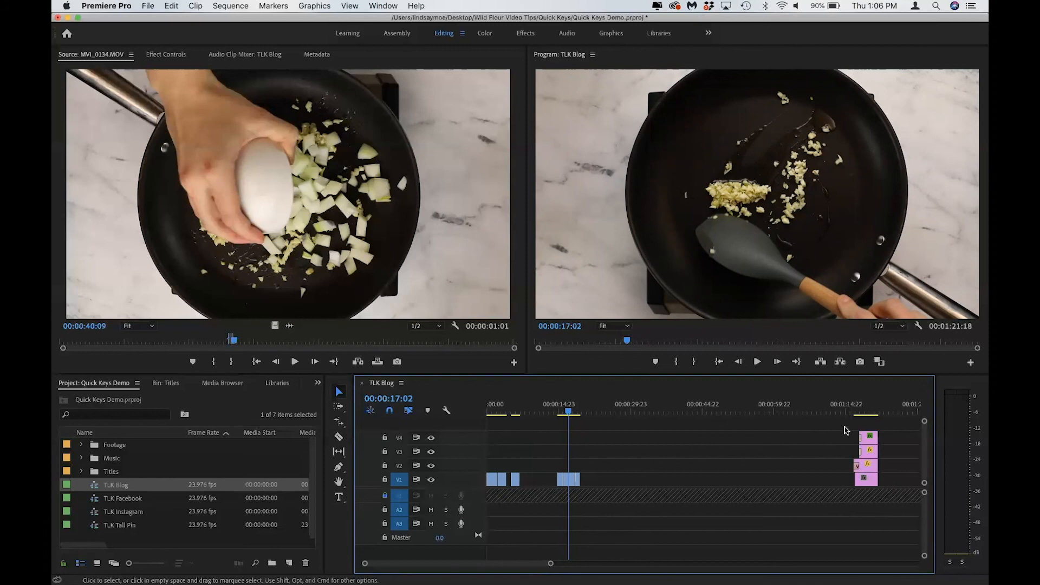
click(899, 413)
key(End)
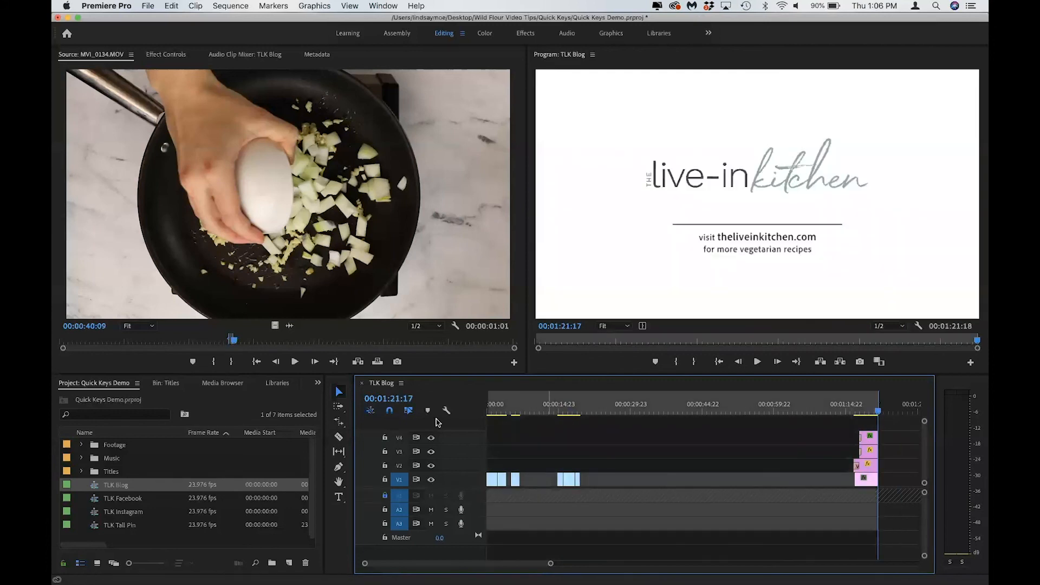
- Open the export settings for the TLK Blog sequence
click(95, 486)
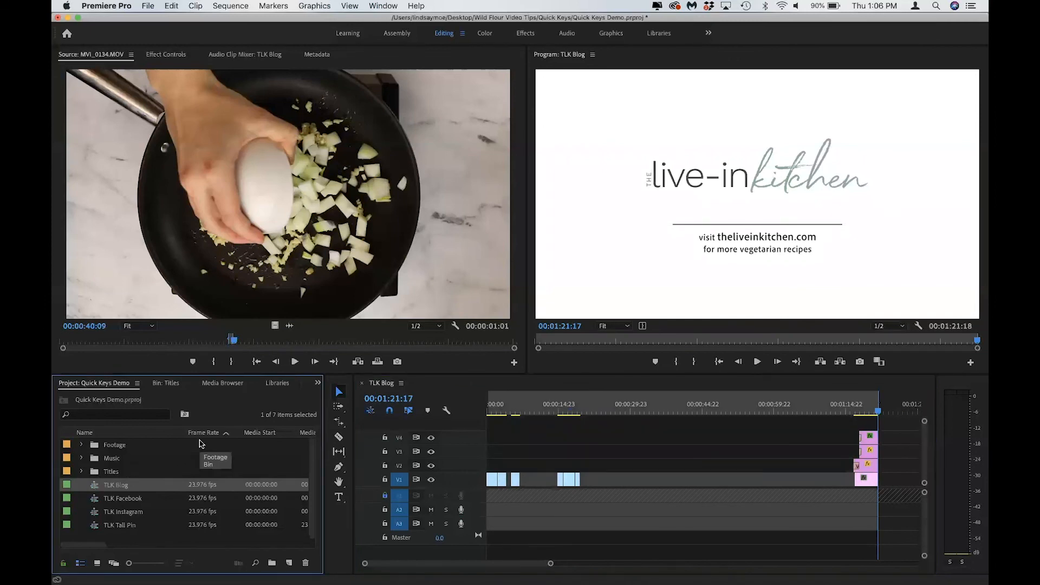
key(super+m)
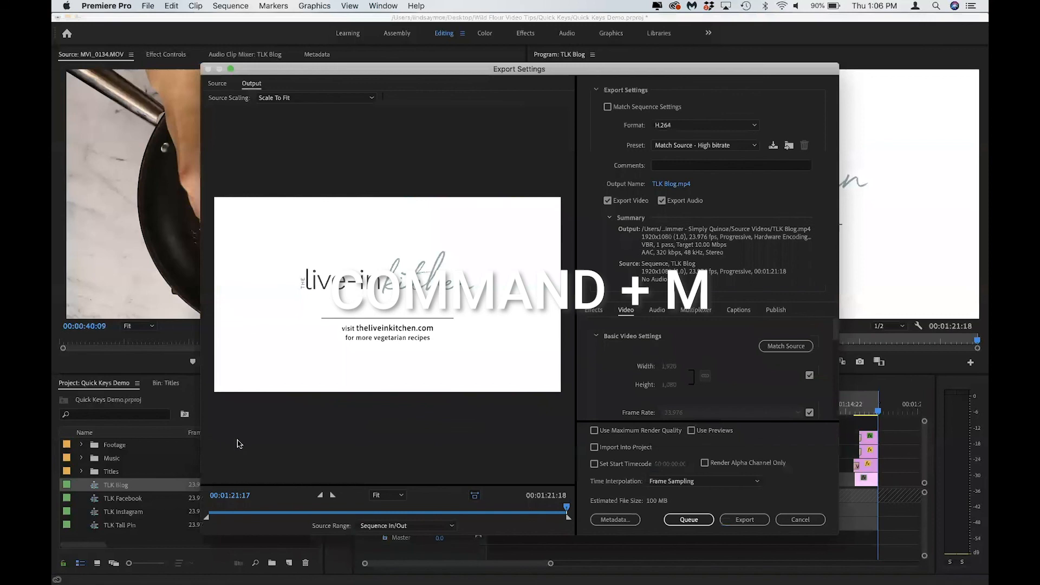